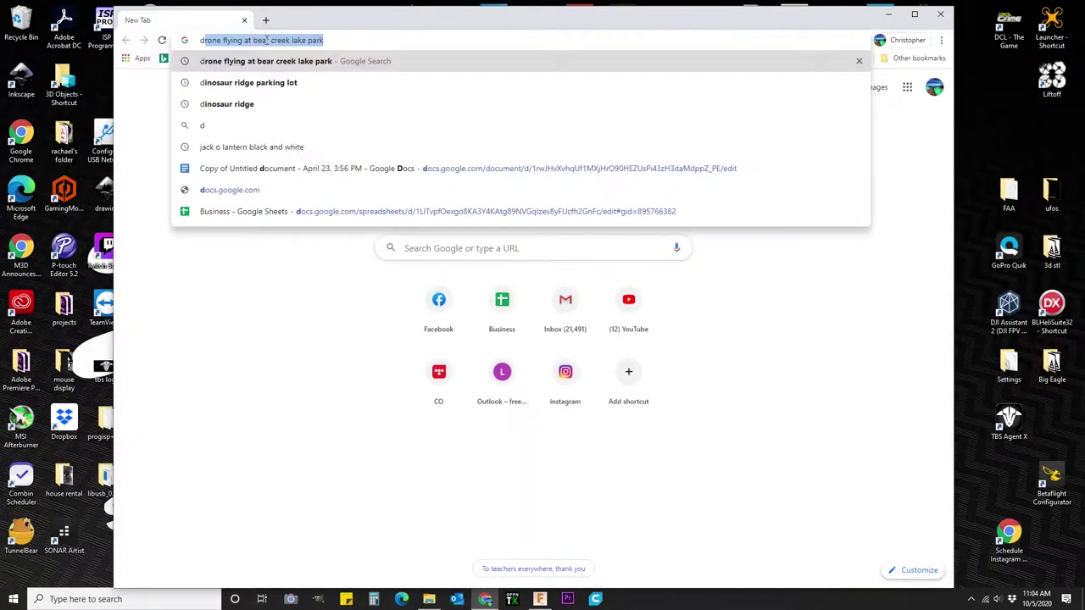
Step: Search the web for "day of the dead" images and refine the image search to "day of the dead skull"
{"action": "type", "text": "ay of the dea"}
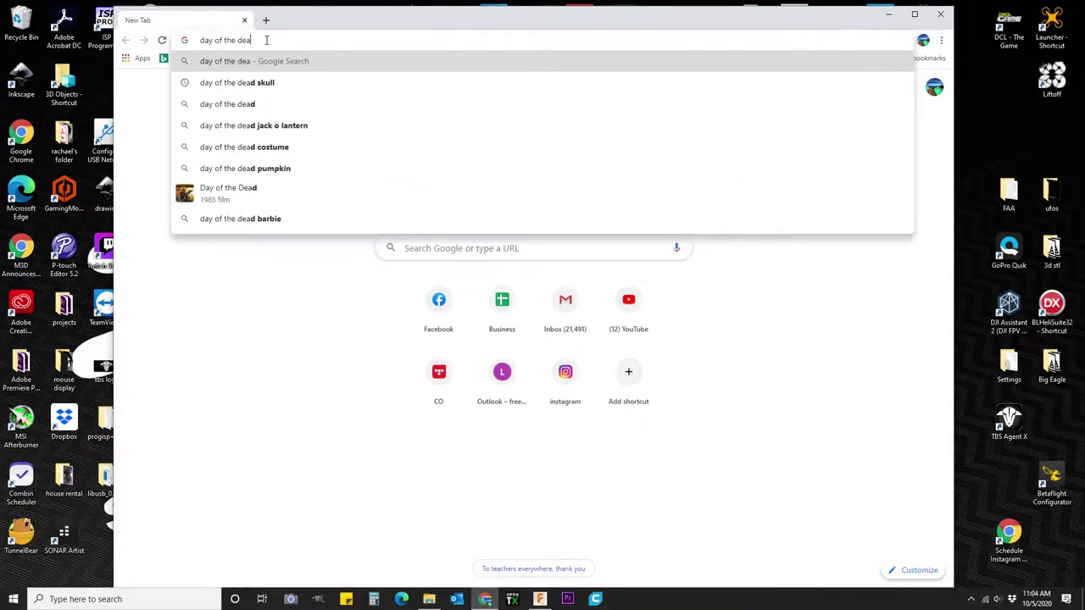
{"action": "type", "text": "d"}
{"action": "key", "text": "Return"}
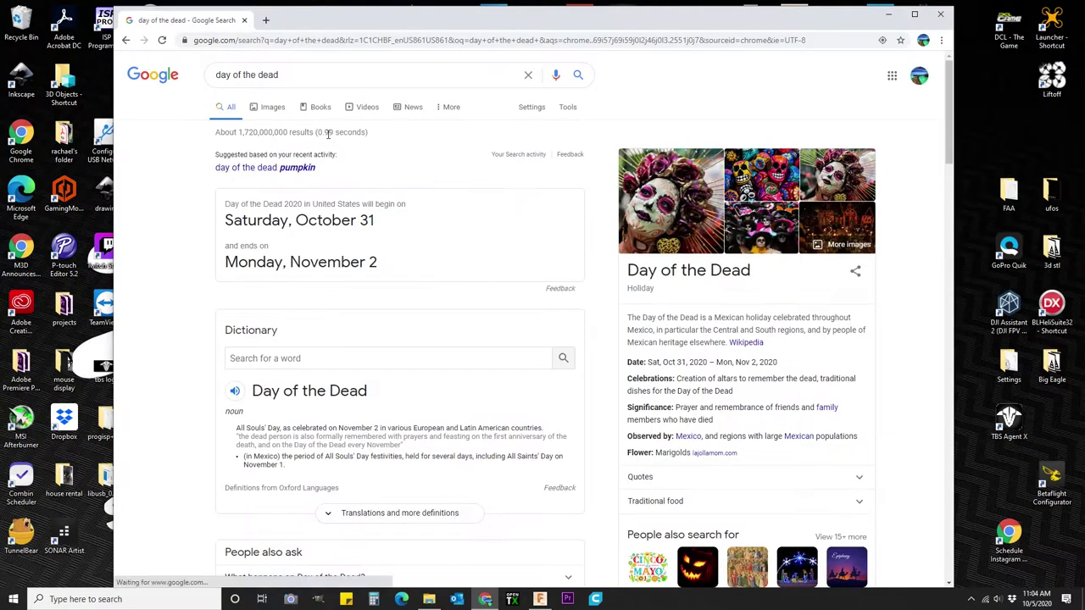
{"action": "left_click", "coordinate": [272, 107]}
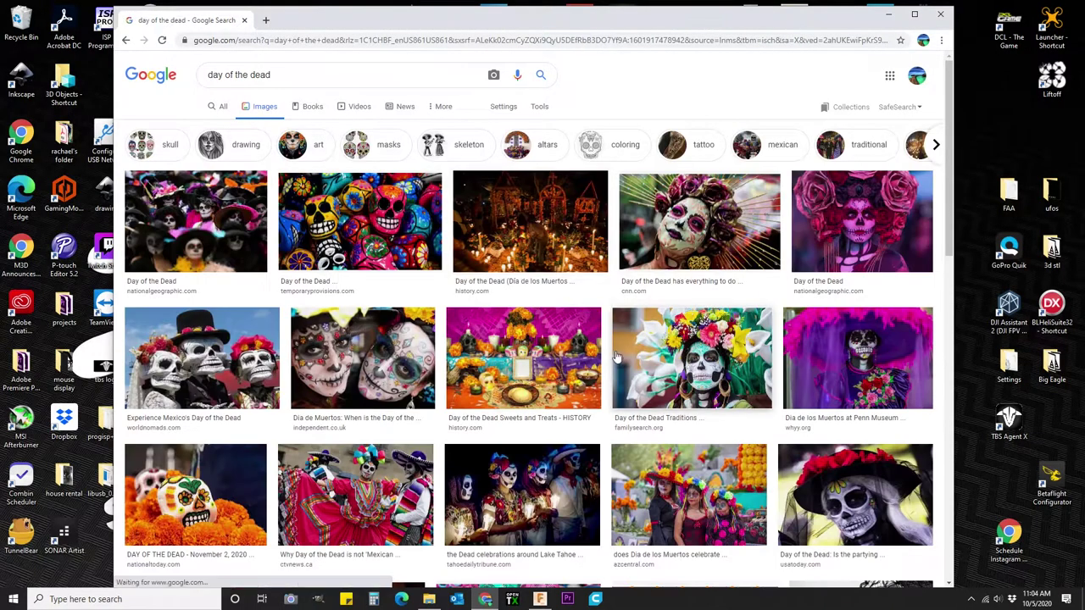
{"action": "left_click", "coordinate": [307, 75]}
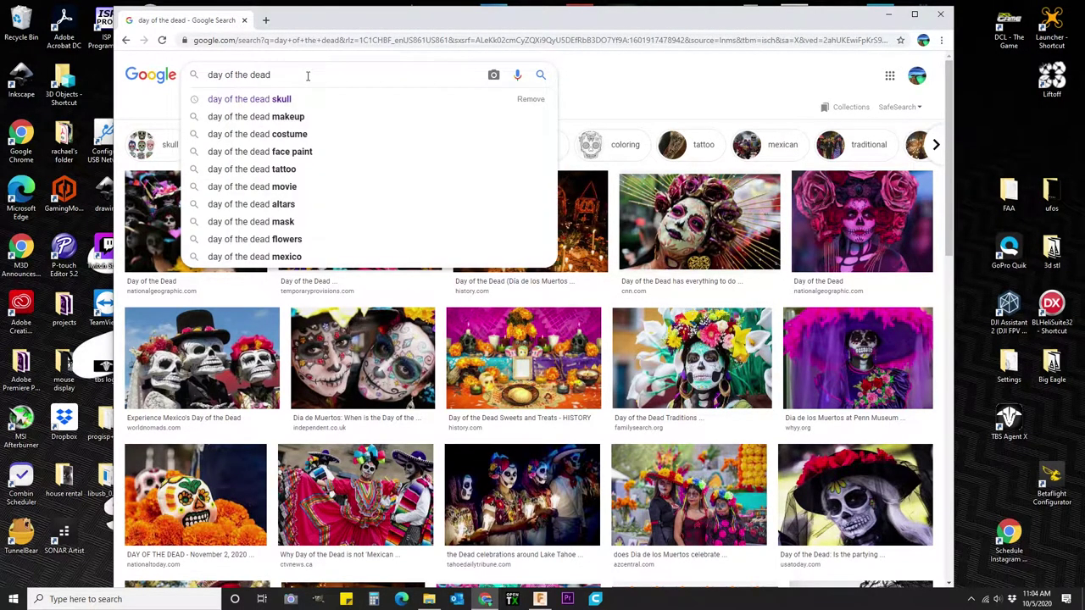
{"action": "key", "text": "Down"}
{"action": "key", "text": "Return"}
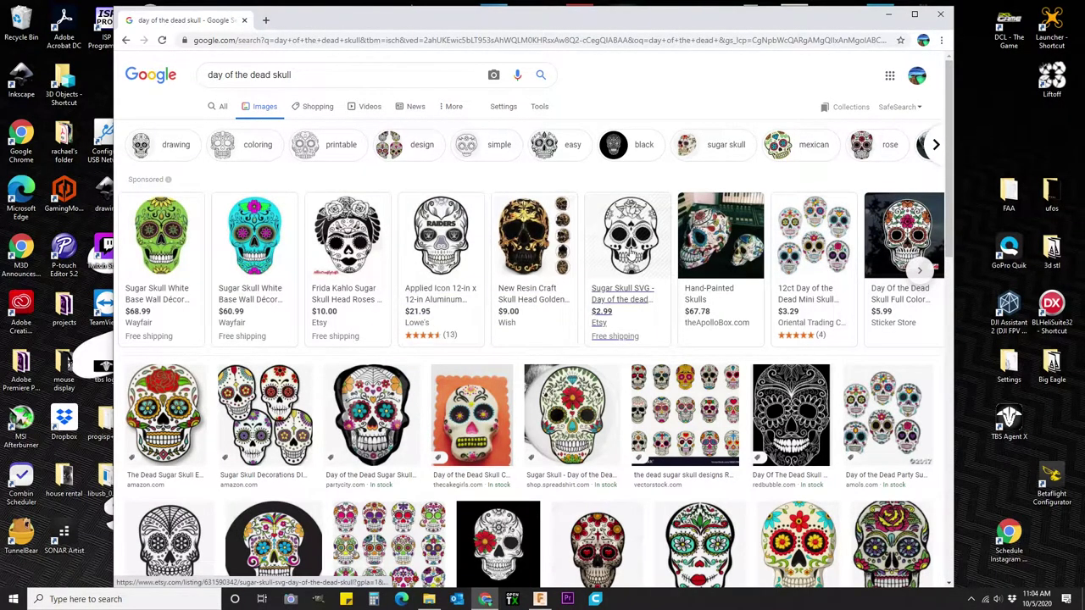
Step: View the Etsy Sugar Skull SVG listing from the sponsored results and close it again
{"action": "mouse_move", "coordinate": [636, 252]}
{"action": "scroll", "coordinate": [650, 244], "scroll_direction": "down", "scroll_amount": 1}
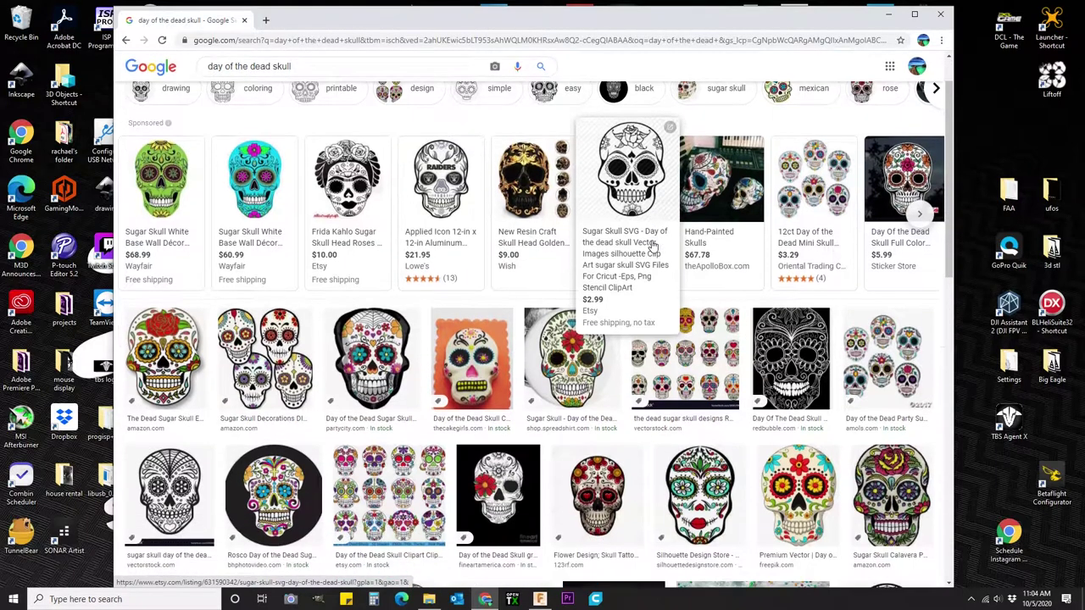
{"action": "left_click", "coordinate": [646, 175]}
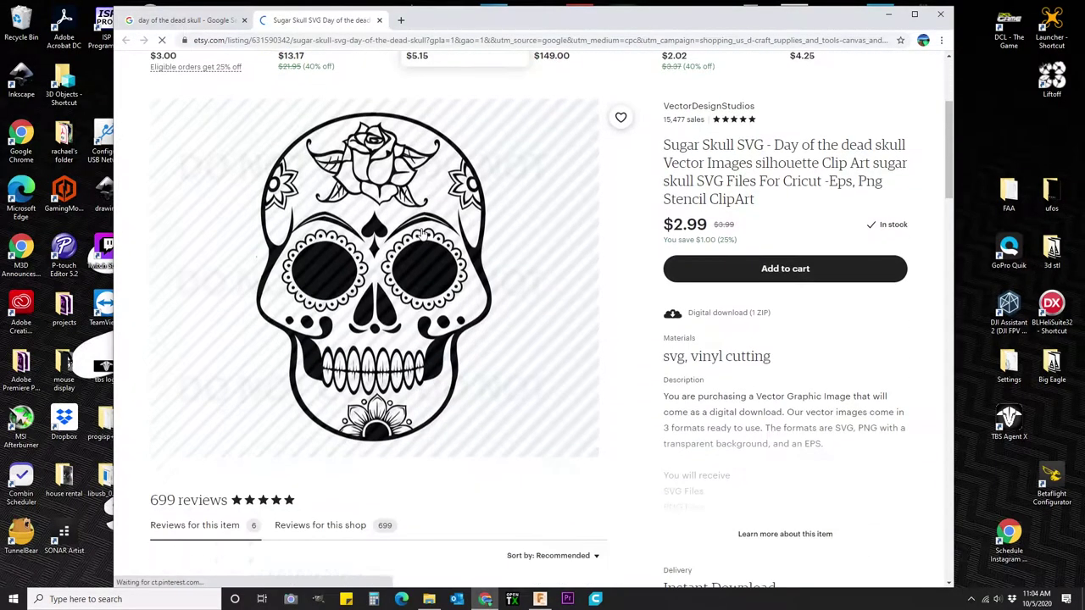
{"action": "left_click", "coordinate": [379, 20]}
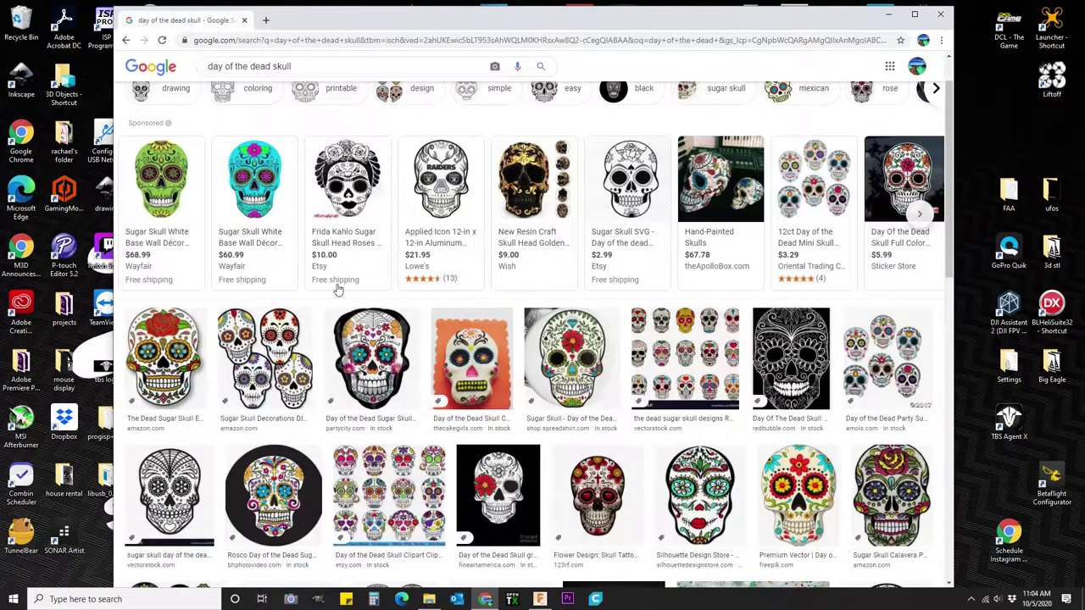
Step: Save the black-and-white VectorStock sugar skull with the spiderweb forehead to the desktop as "day of the dead stencil" and close the browser
{"action": "scroll", "coordinate": [338, 290], "scroll_direction": "down", "scroll_amount": 3}
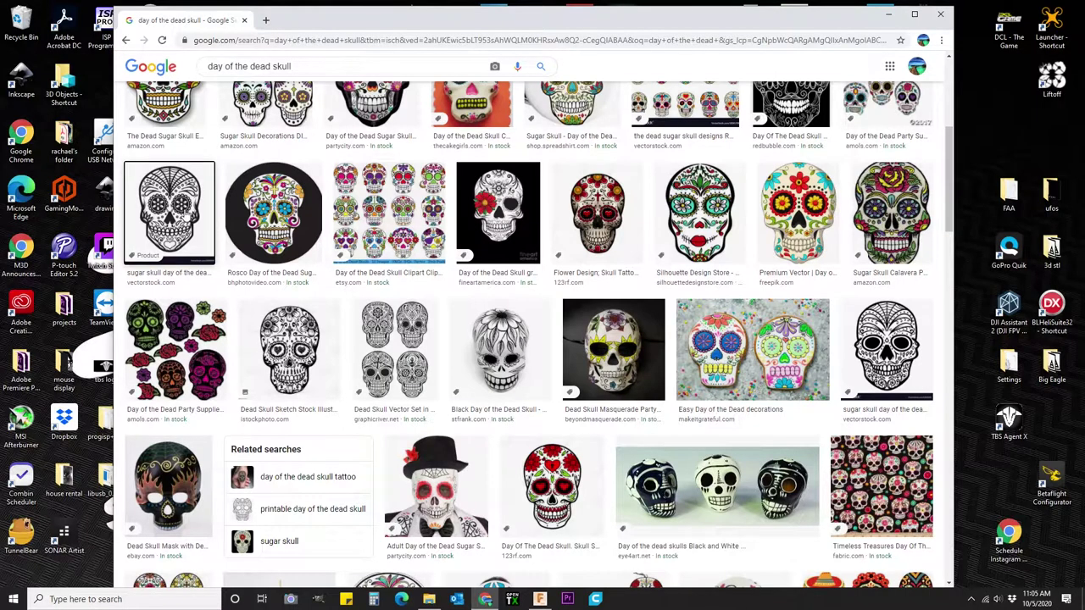
{"action": "left_click", "coordinate": [173, 211]}
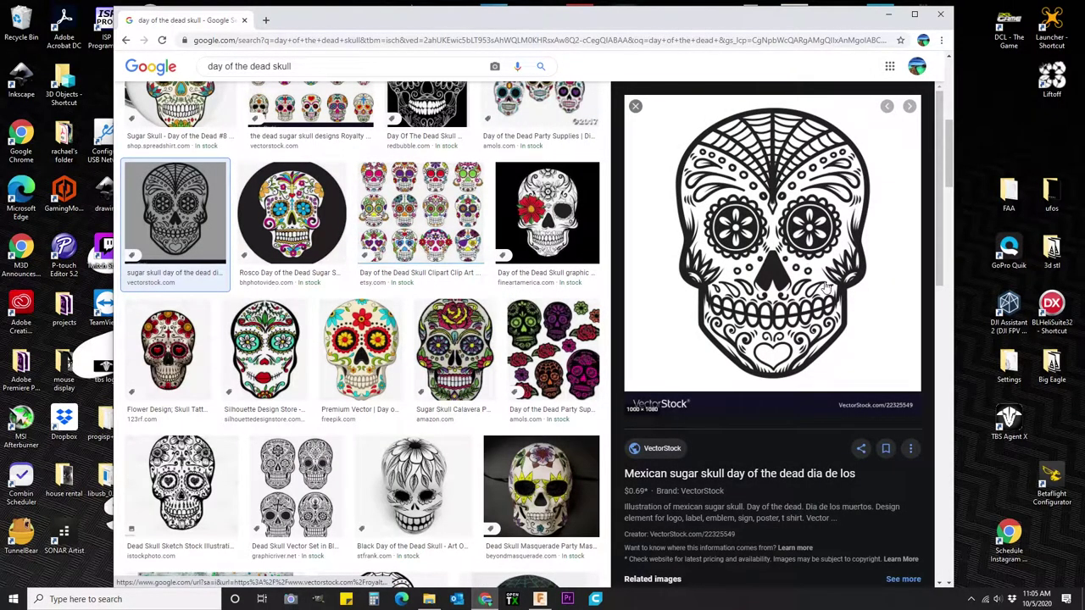
{"action": "right_click", "coordinate": [231, 240]}
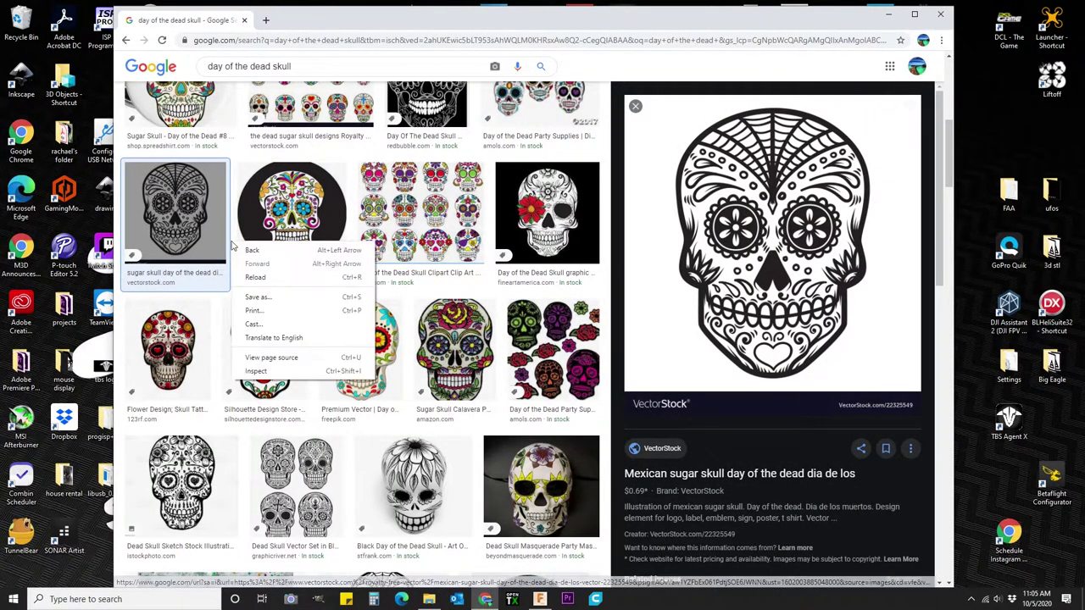
{"action": "right_click", "coordinate": [210, 240]}
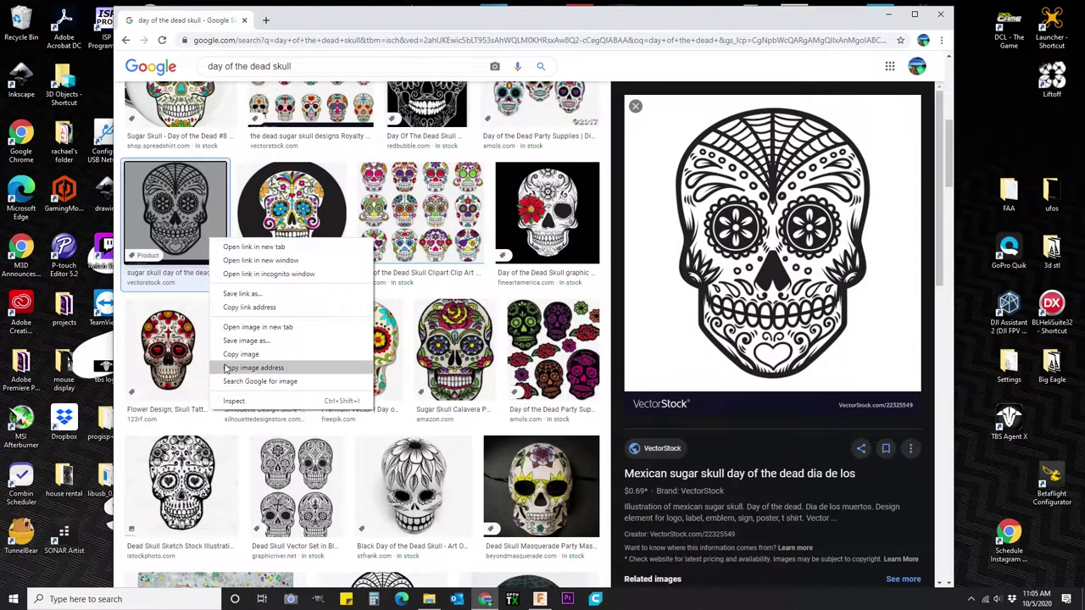
{"action": "left_click", "coordinate": [270, 344]}
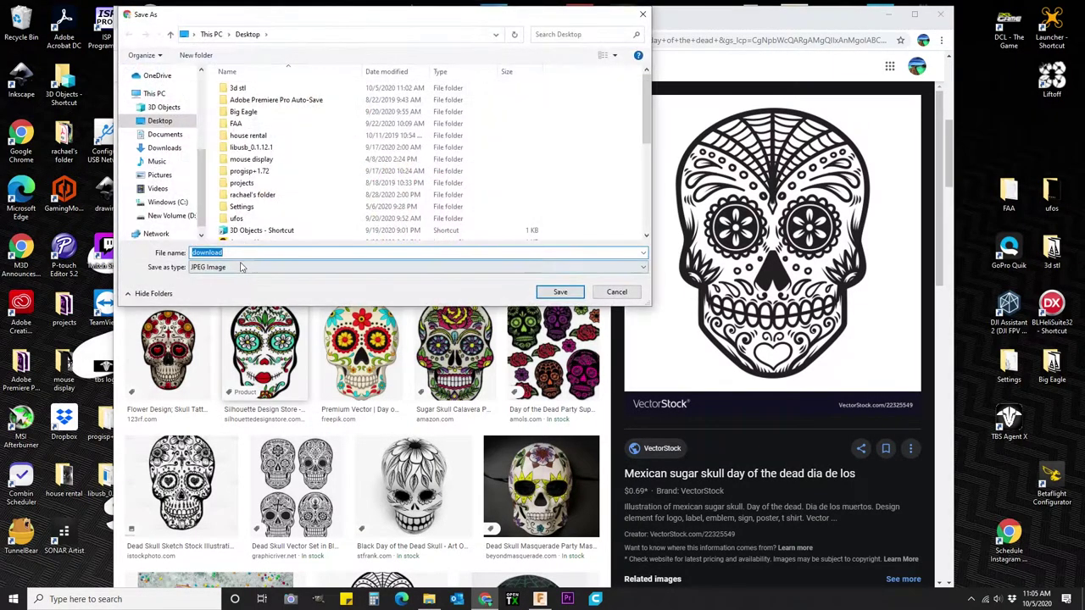
{"action": "left_click_drag", "start_coordinate": [248, 253], "coordinate": [196, 251]}
{"action": "type", "text": "day of the dead stencil"}
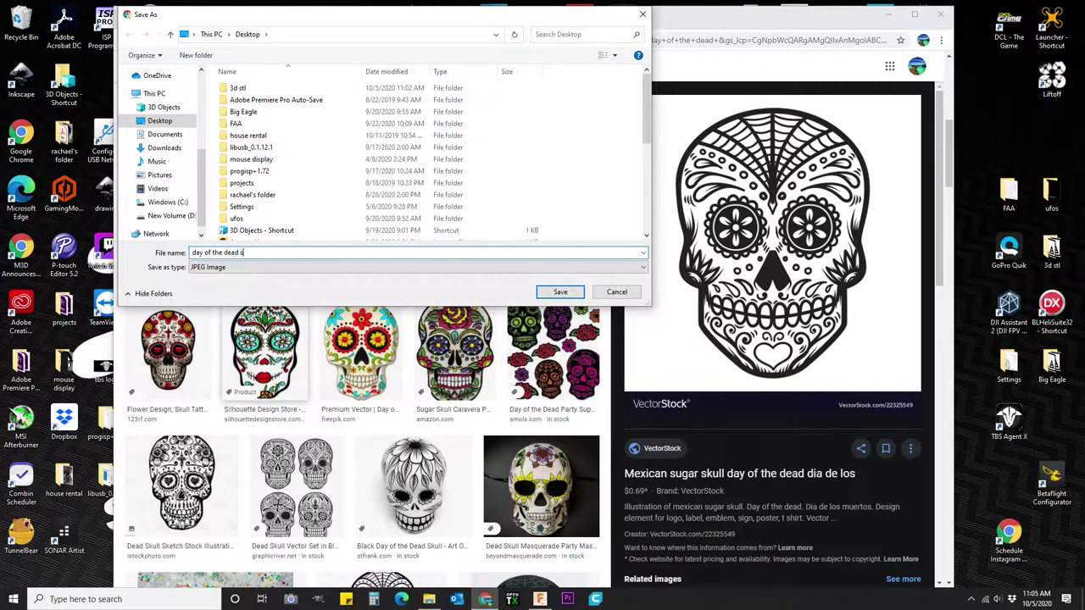
{"action": "left_click", "coordinate": [559, 292]}
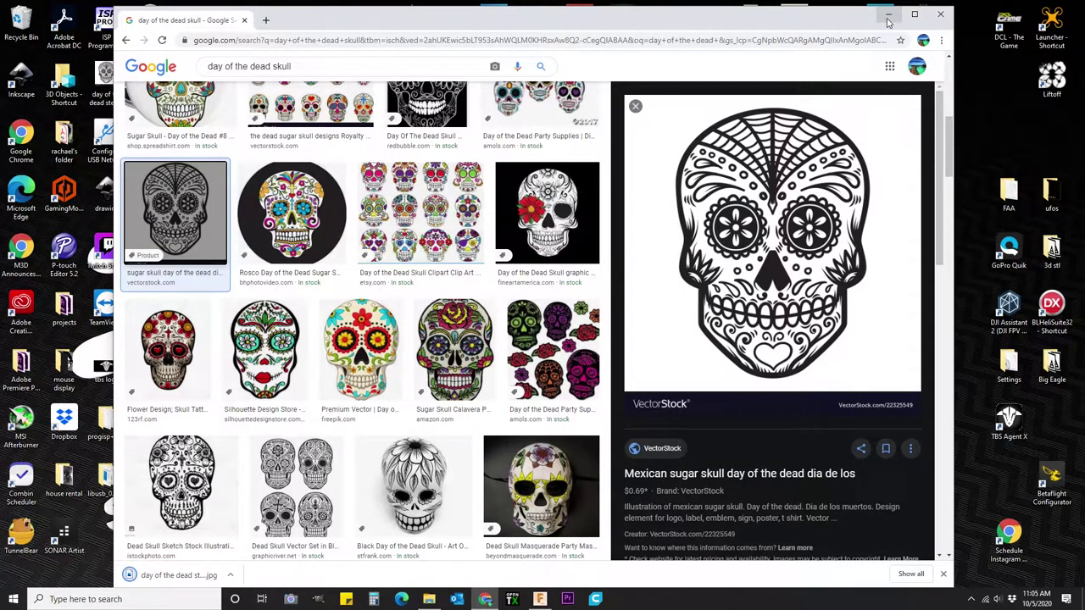
{"action": "left_click", "coordinate": [942, 15]}
Step: Edit the saved skull image in Photos, crop off the VectorStock banner, and save a copy as "day of the dead stencil 2"
{"action": "right_click", "coordinate": [119, 74]}
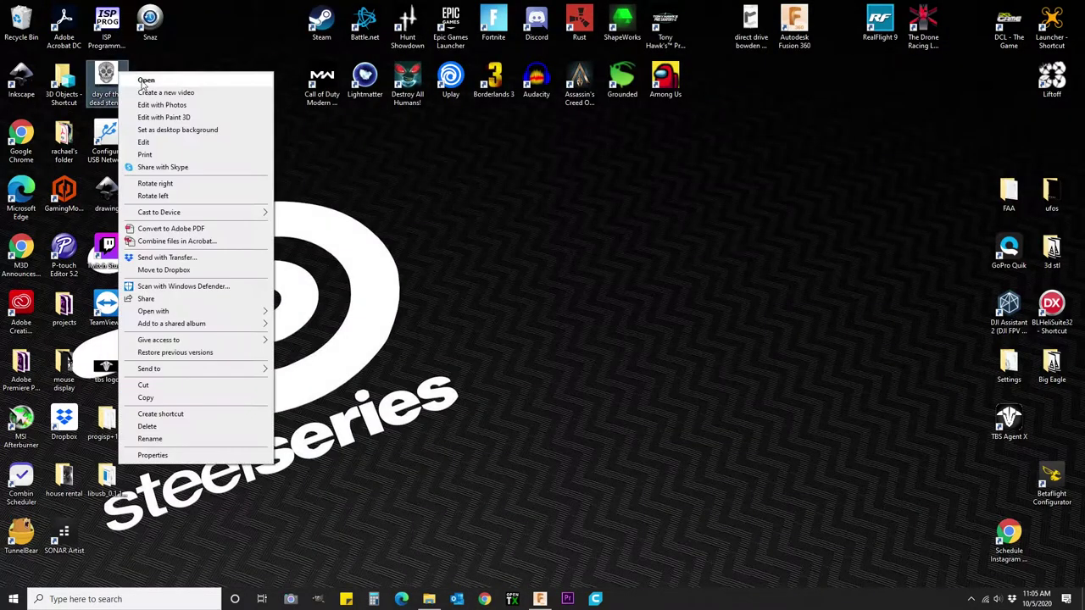
{"action": "left_click", "coordinate": [182, 106]}
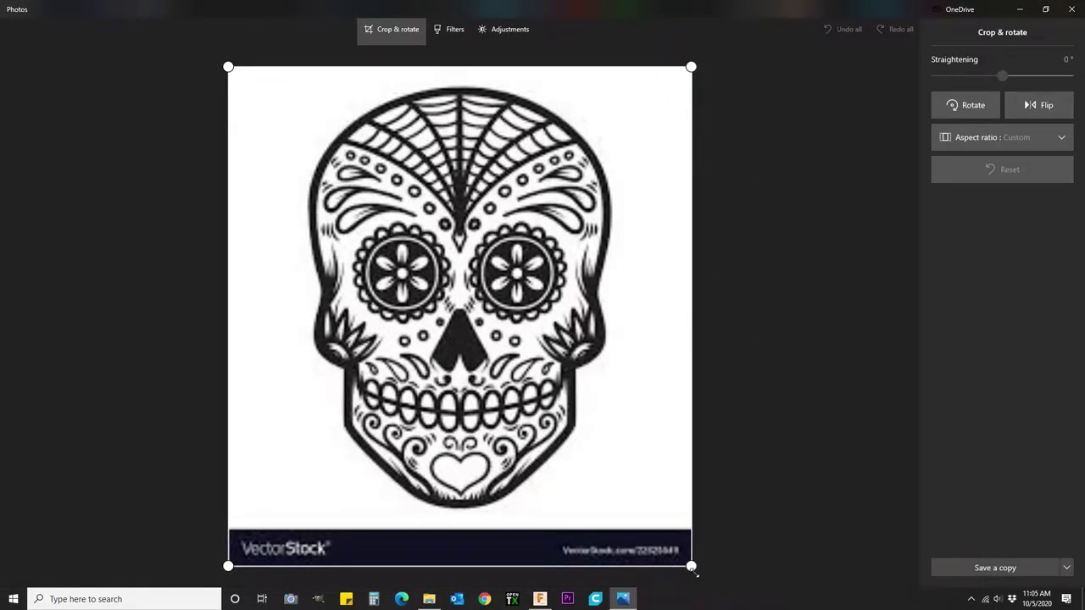
{"action": "left_click_drag", "start_coordinate": [693, 571], "coordinate": [696, 518]}
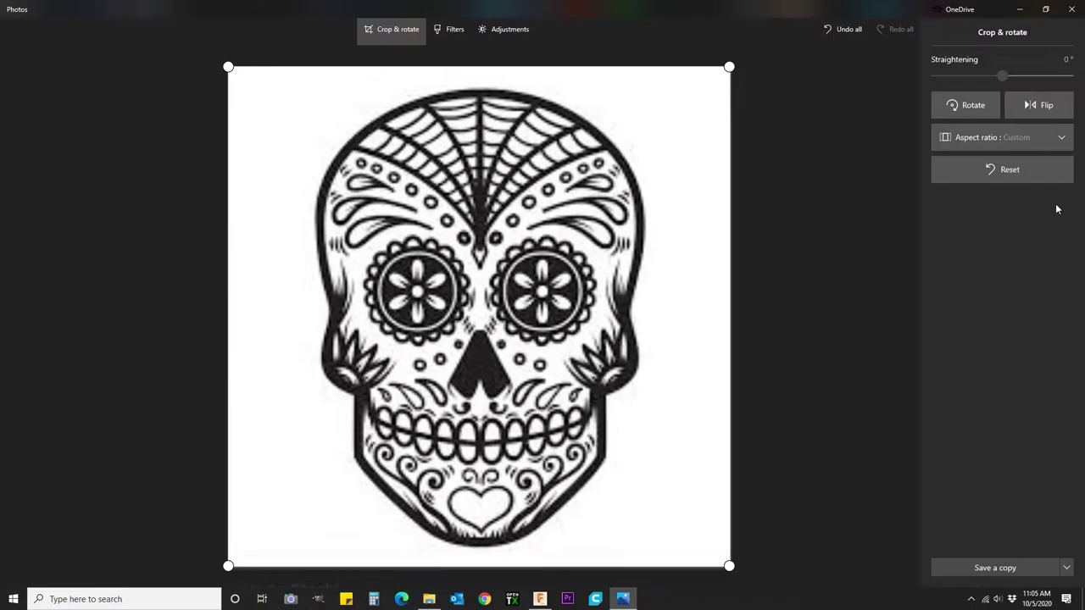
{"action": "left_click", "coordinate": [1010, 565]}
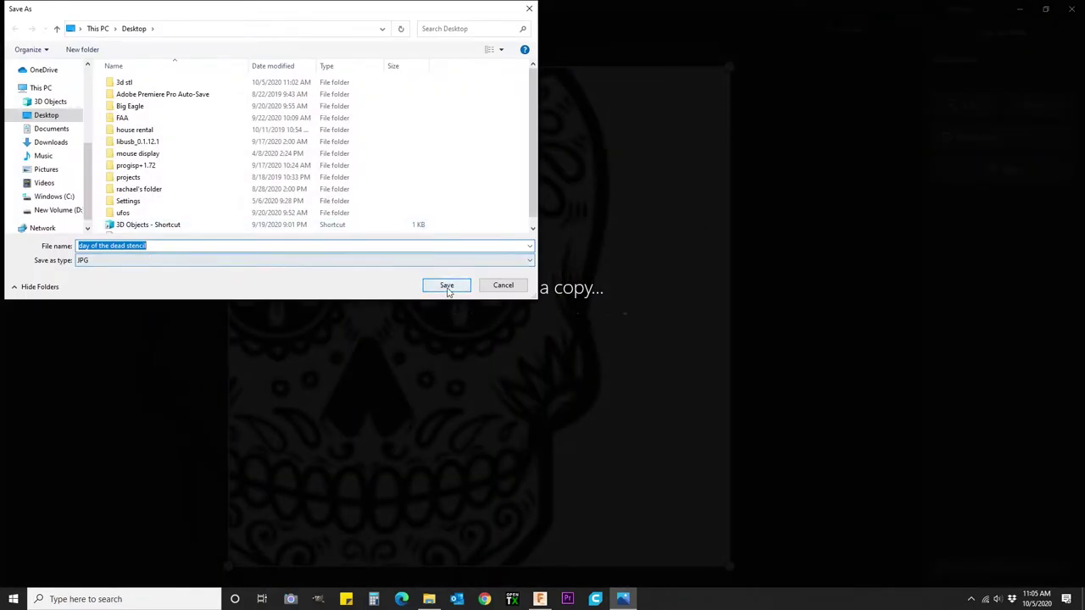
{"action": "left_click", "coordinate": [196, 246]}
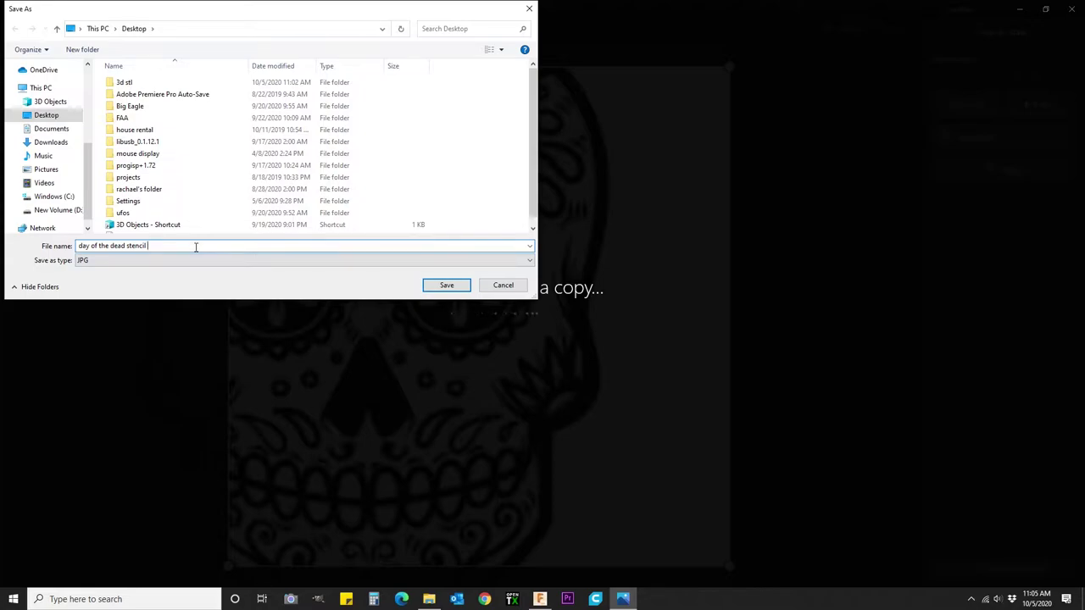
{"action": "left_click", "coordinate": [460, 284]}
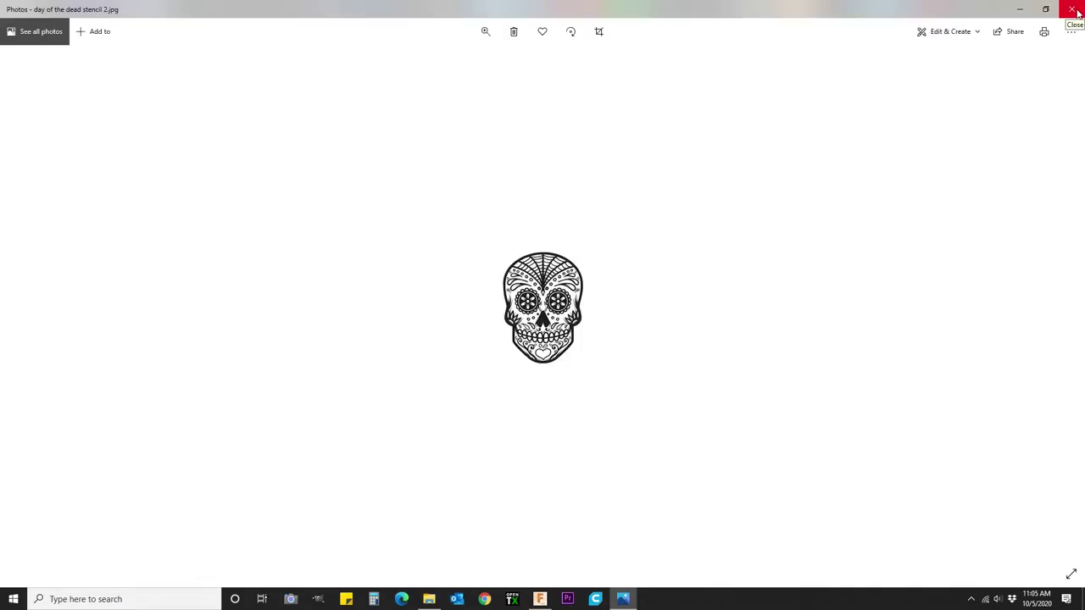
Step: Close Photos, delete the uncropped "day of the dead stencil" from the desktop and move the cropped copy to an empty area
{"action": "left_click", "coordinate": [1073, 10]}
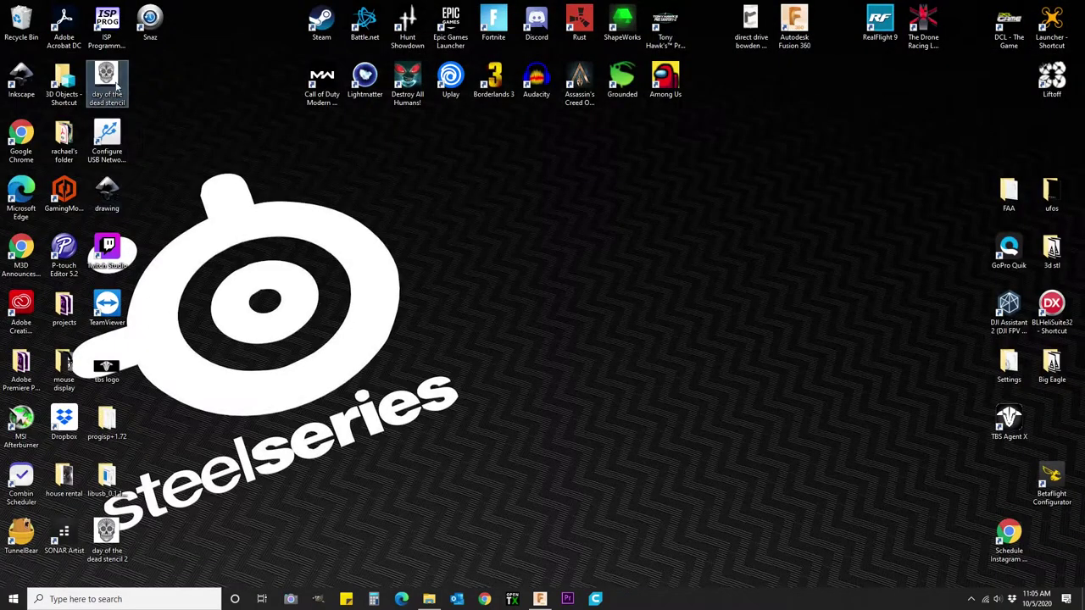
{"action": "key", "text": "Delete"}
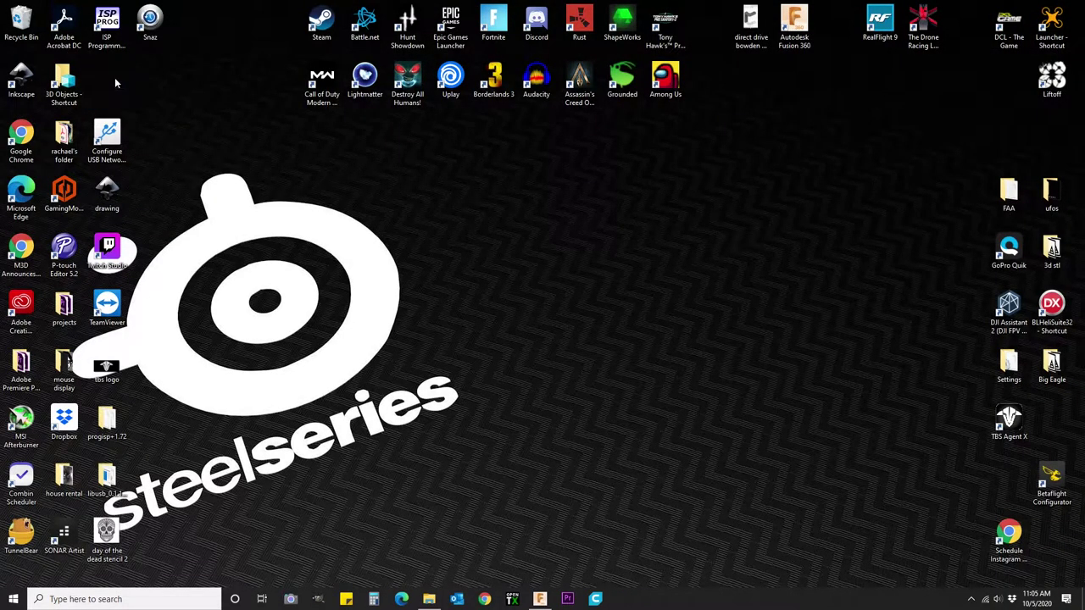
{"action": "left_click_drag", "start_coordinate": [105, 538], "coordinate": [429, 349]}
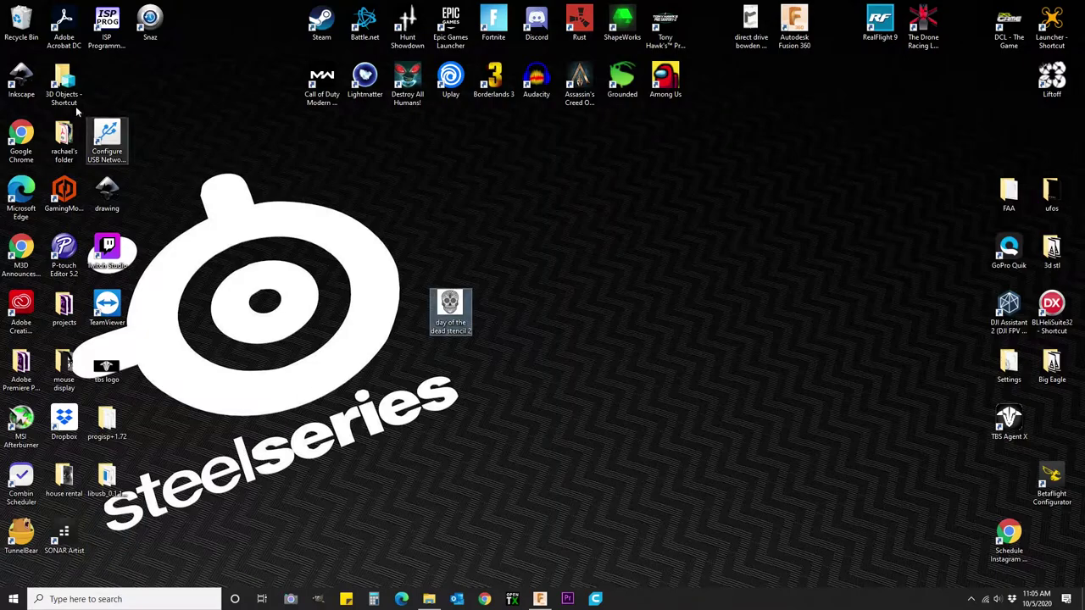
Step: Launch Inkscape beside the desktop image and import "day of the dead stencil 2" onto the page as an embedded image
{"action": "double_click", "coordinate": [21, 78]}
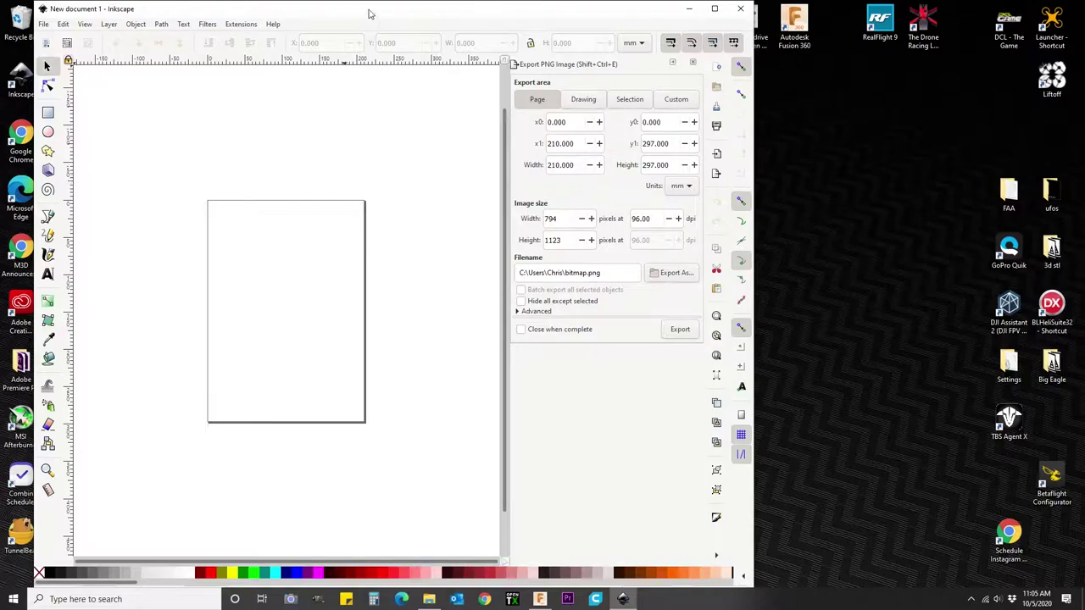
{"action": "left_click_drag", "start_coordinate": [369, 13], "coordinate": [819, 21]}
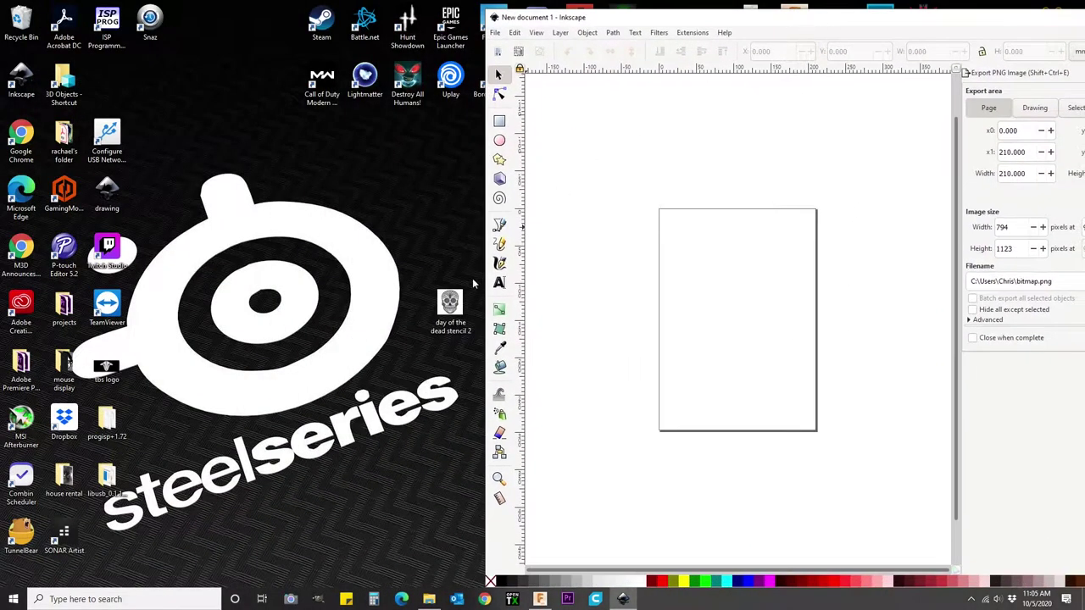
{"action": "left_click_drag", "start_coordinate": [449, 303], "coordinate": [700, 307]}
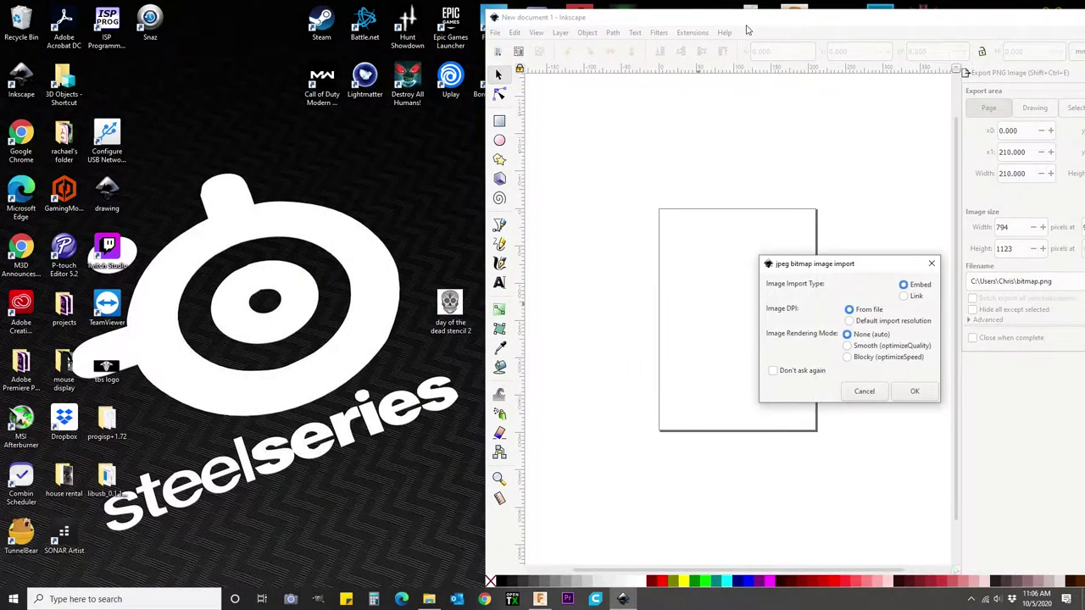
{"action": "left_click", "coordinate": [914, 391]}
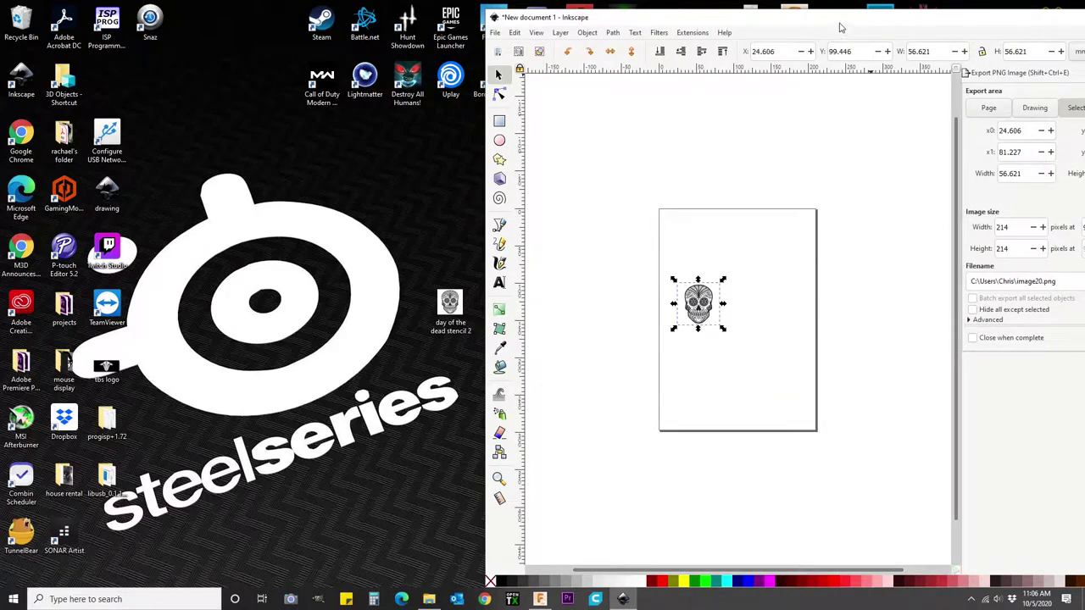
Step: Enlarge the imported skull image to about 255 by 264 mm and center it over the page
{"action": "left_click_drag", "start_coordinate": [840, 28], "coordinate": [570, 20]}
{"action": "left_click_drag", "start_coordinate": [454, 322], "coordinate": [600, 477]}
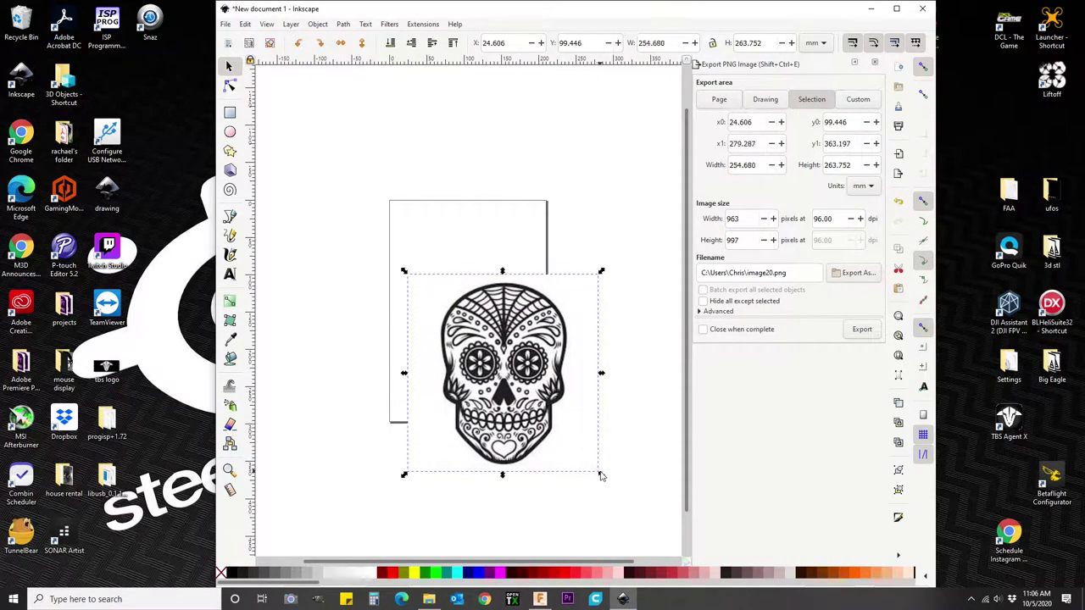
{"action": "left_click_drag", "start_coordinate": [546, 421], "coordinate": [512, 366]}
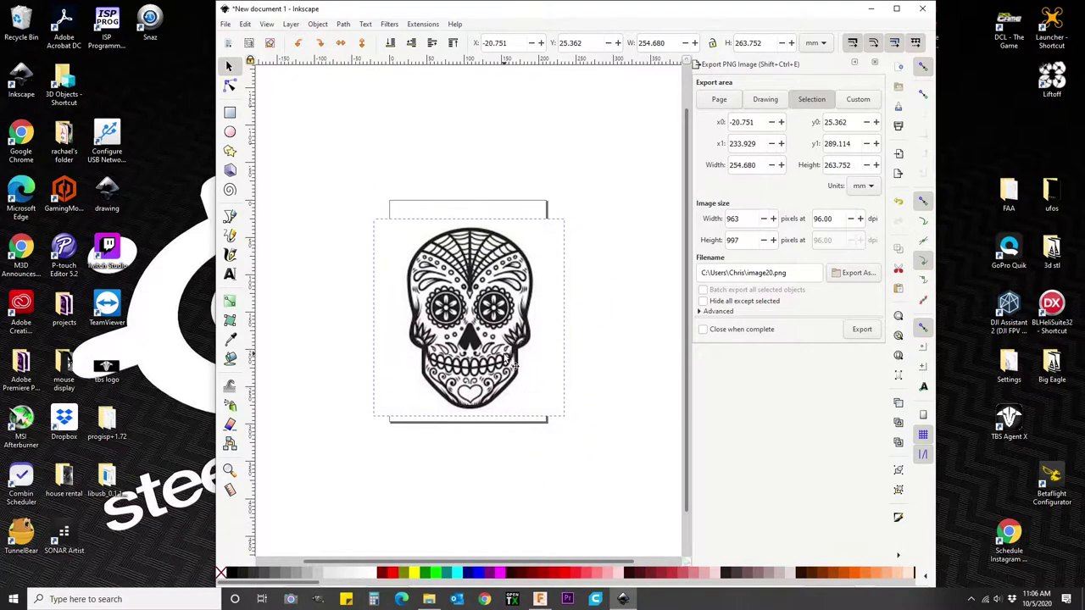
Step: Trace the skull bitmap with a single-scan brightness cutoff of 0.450 and move the traced skull off to the side of the original
{"action": "left_click", "coordinate": [343, 24]}
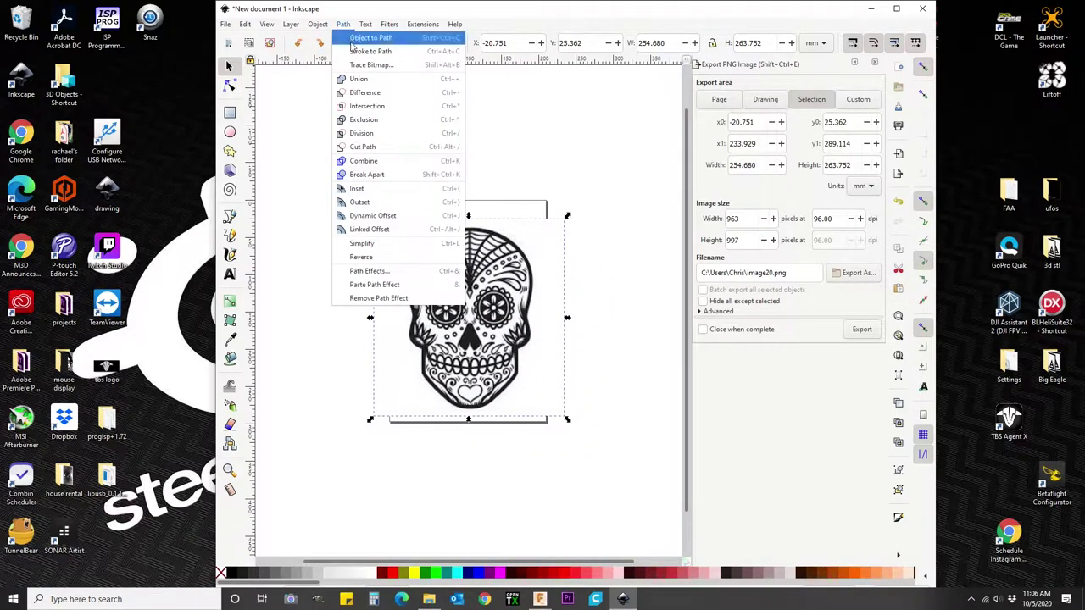
{"action": "left_click", "coordinate": [358, 66]}
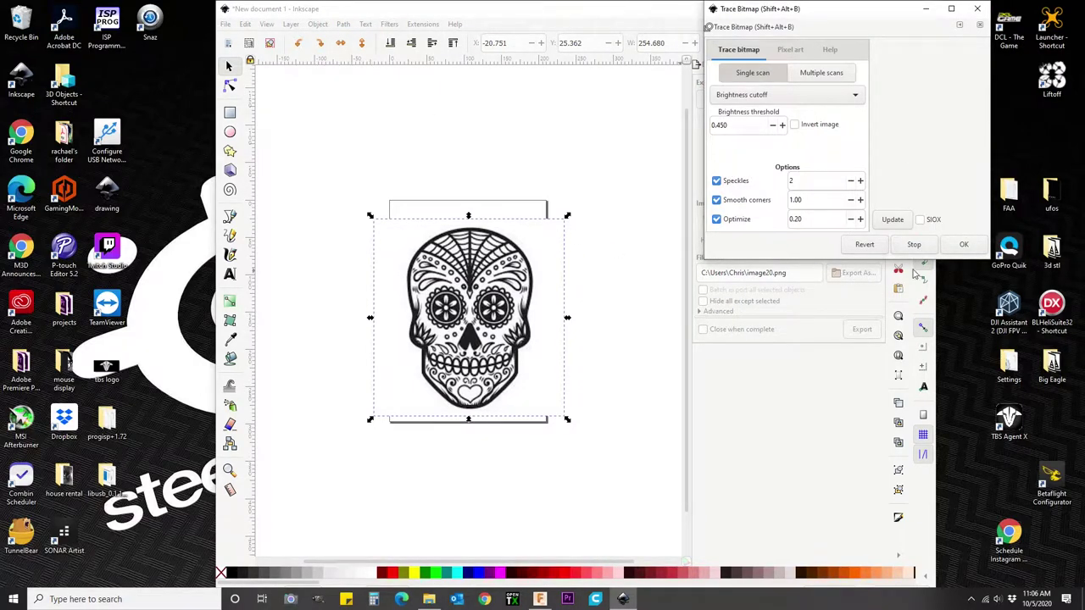
{"action": "left_click", "coordinate": [964, 245]}
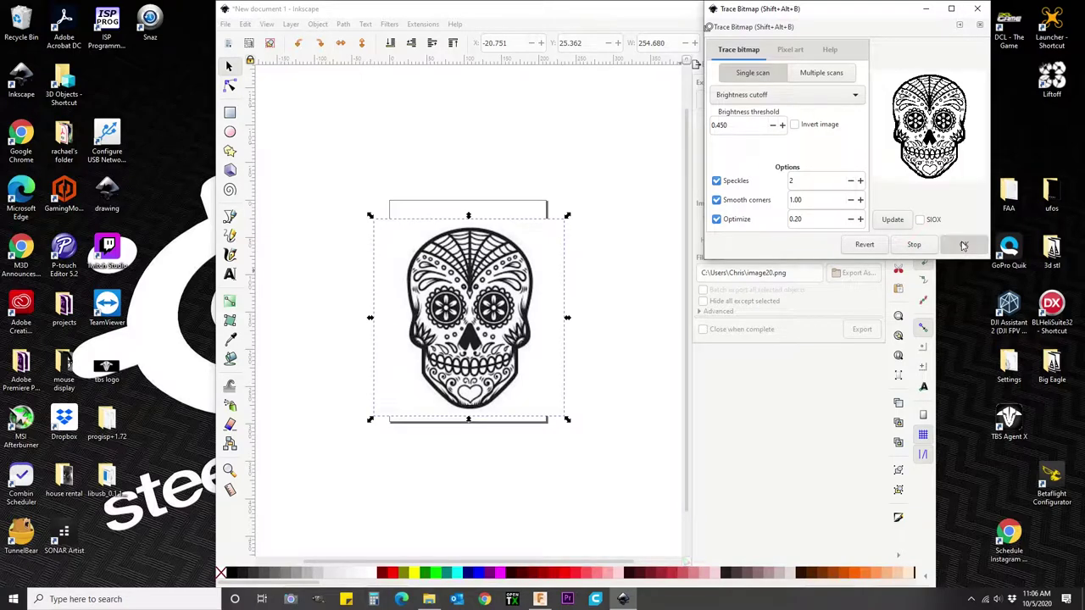
{"action": "left_click_drag", "start_coordinate": [461, 320], "coordinate": [565, 278]}
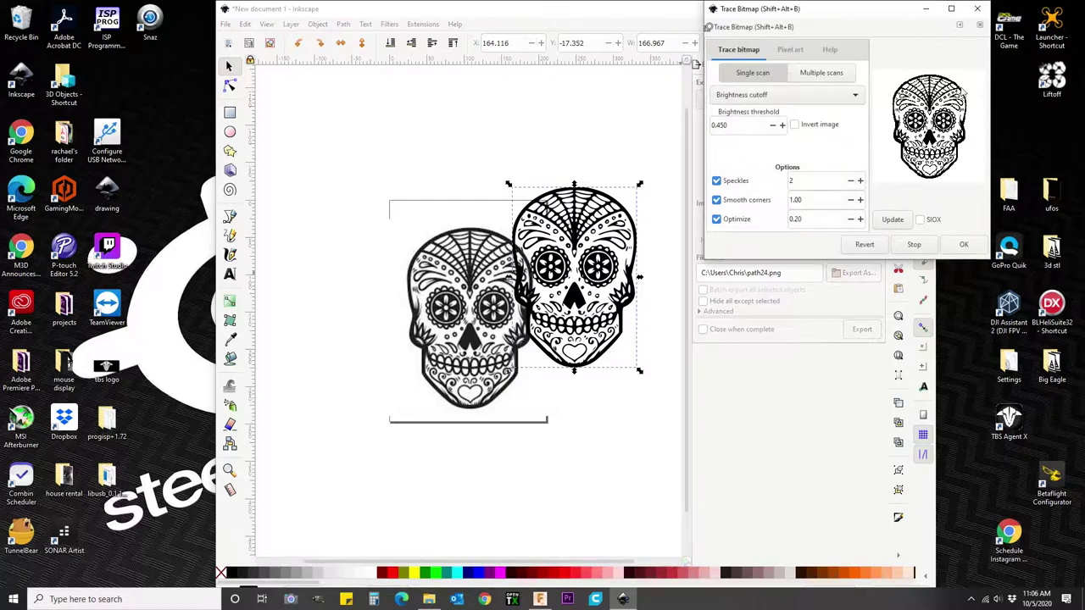
{"action": "left_click", "coordinate": [977, 9]}
Step: Delete the original skull bitmap and move the traced skull to the middle of the page
{"action": "left_click", "coordinate": [463, 327]}
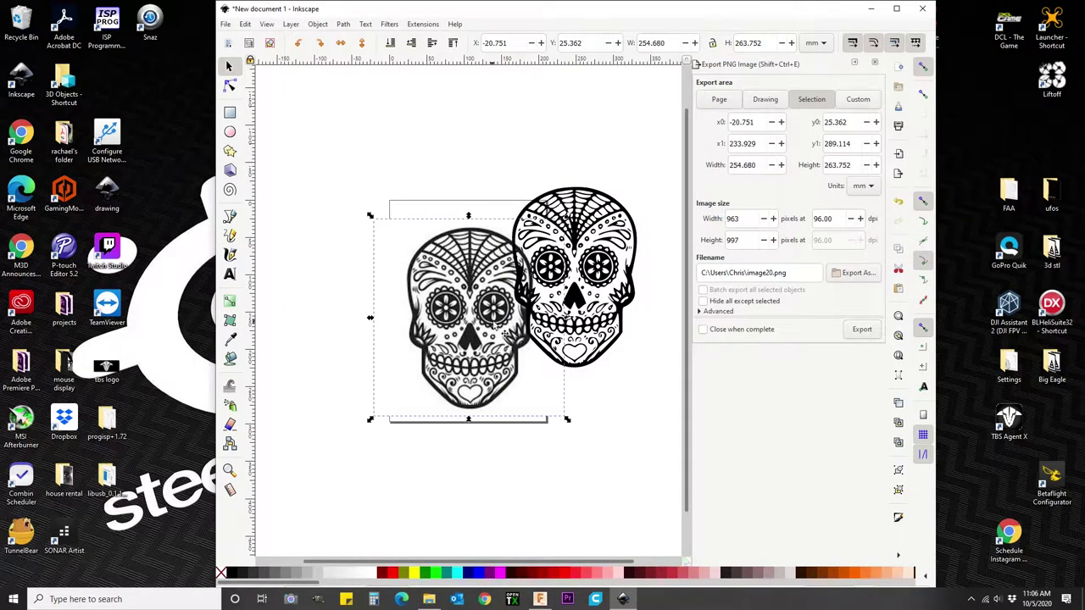
{"action": "key", "text": "Delete"}
{"action": "left_click", "coordinate": [606, 277]}
{"action": "left_click_drag", "start_coordinate": [607, 277], "coordinate": [492, 311]}
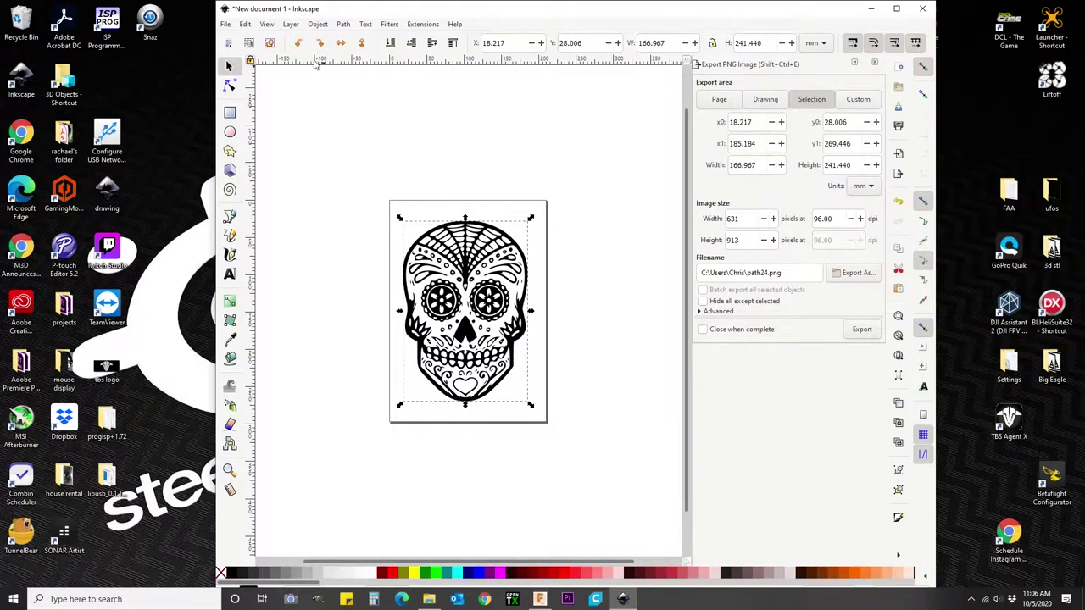
Step: Save the document to the desktop as an Inkscape SVG named "DOTD SVG" and close Inkscape
{"action": "left_click", "coordinate": [227, 24]}
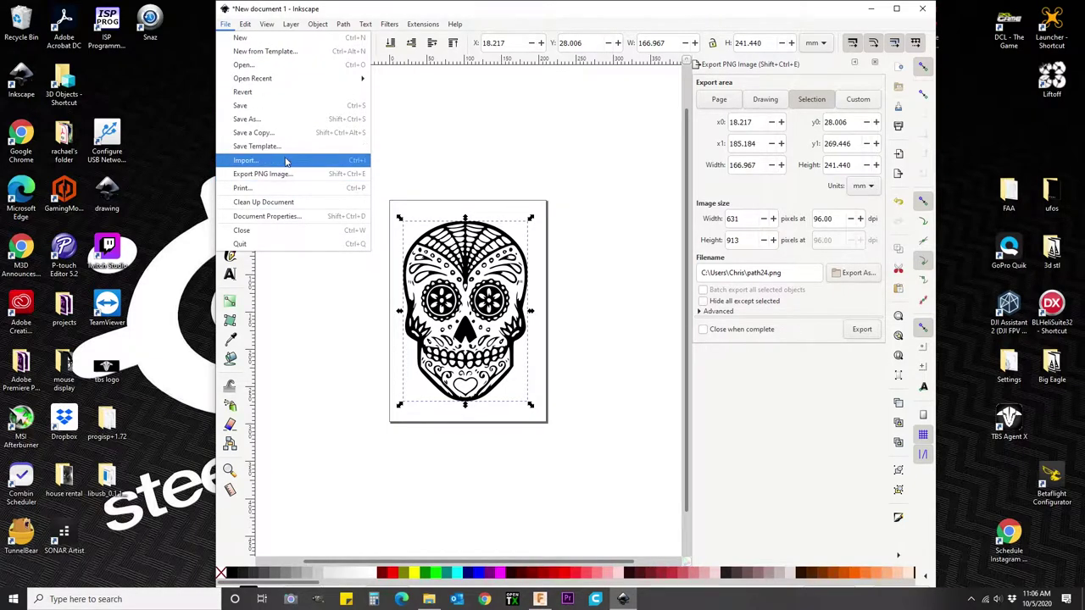
{"action": "left_click", "coordinate": [270, 119]}
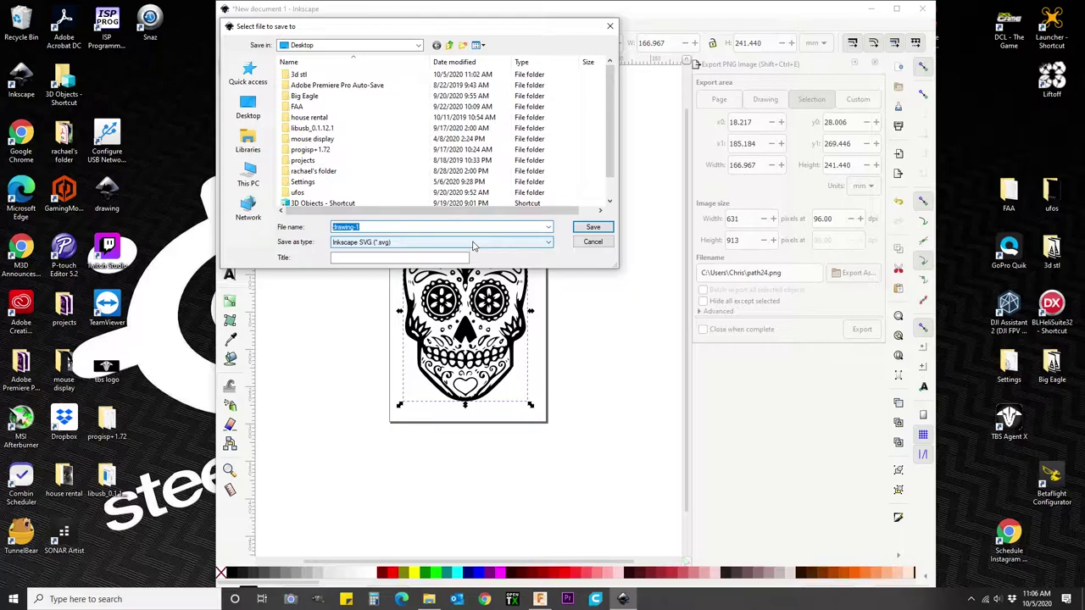
{"action": "type", "text": "DOTD SVG"}
{"action": "left_click", "coordinate": [593, 228]}
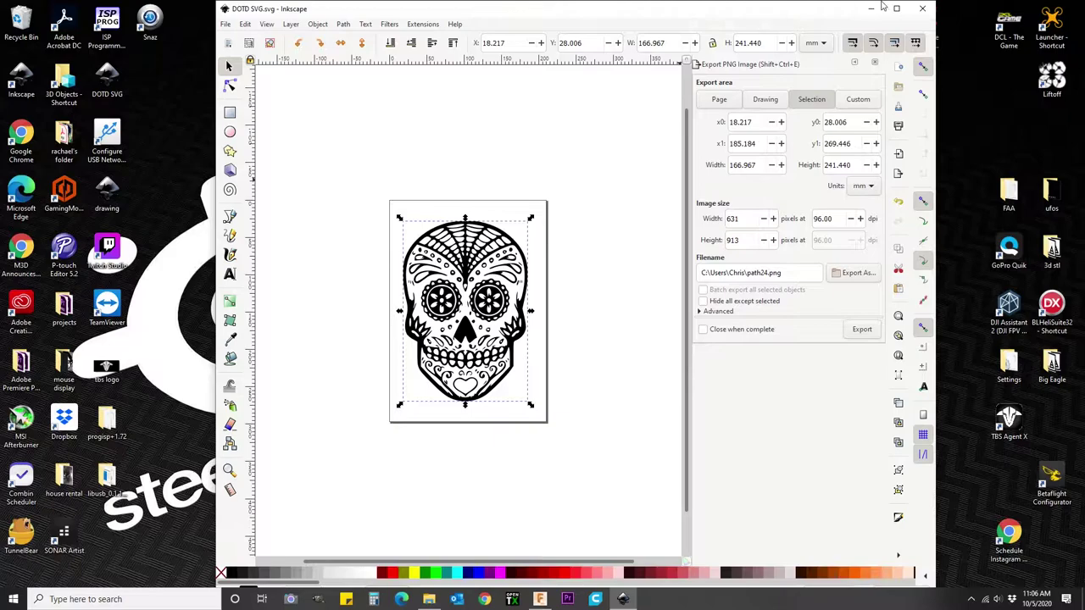
{"action": "left_click", "coordinate": [922, 7]}
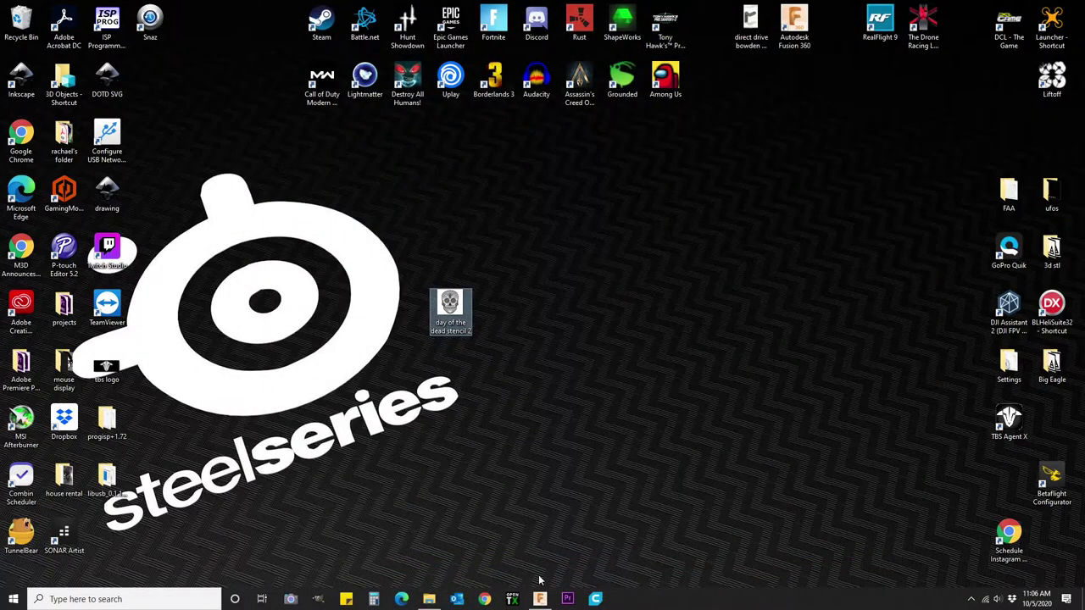
Step: Move the DOTD SVG file to an empty desktop area and delete the "day of the dead stencil 2" image
{"action": "left_click_drag", "start_coordinate": [113, 78], "coordinate": [538, 309]}
{"action": "left_click", "coordinate": [462, 311]}
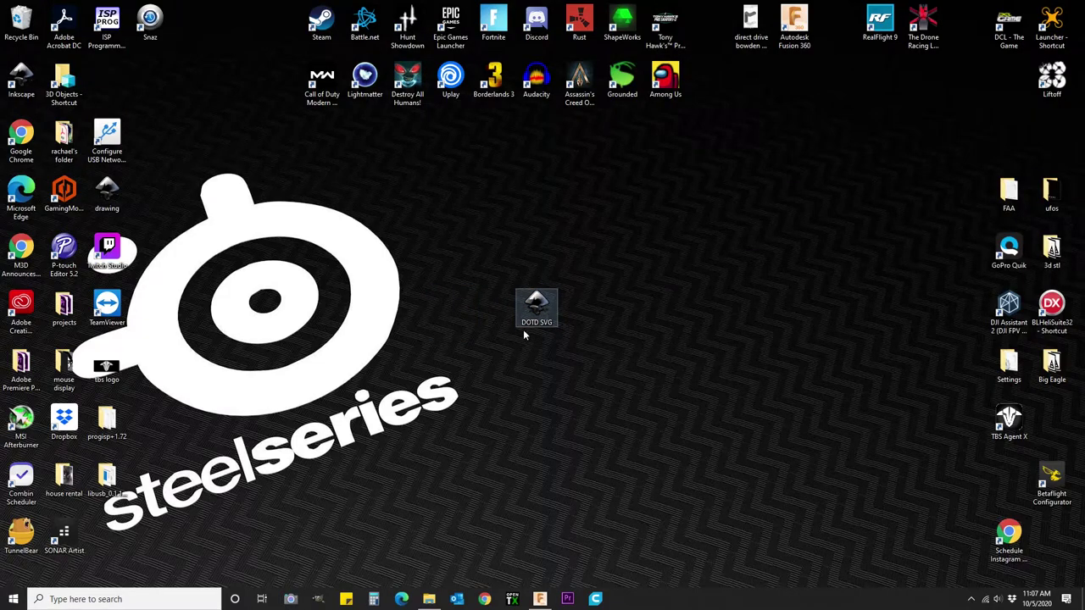
Step: Switch to Fusion 360 and create an active internal standard component named "DOTD DEMO"
{"action": "left_click", "coordinate": [540, 599]}
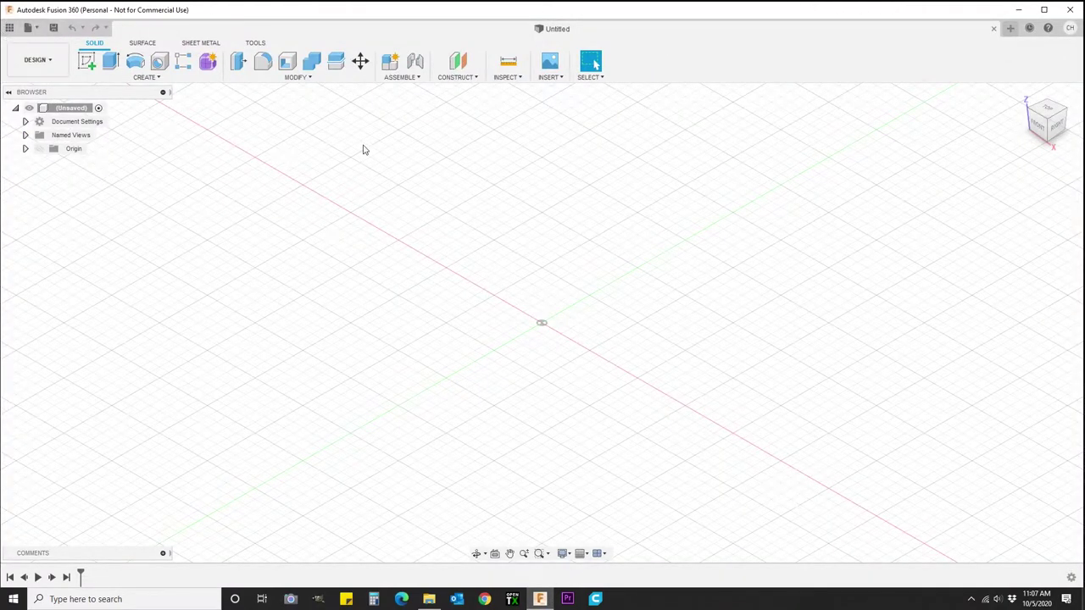
{"action": "left_click", "coordinate": [467, 79]}
{"action": "left_click", "coordinate": [508, 89]}
{"action": "left_click", "coordinate": [402, 78]}
{"action": "left_click", "coordinate": [421, 87]}
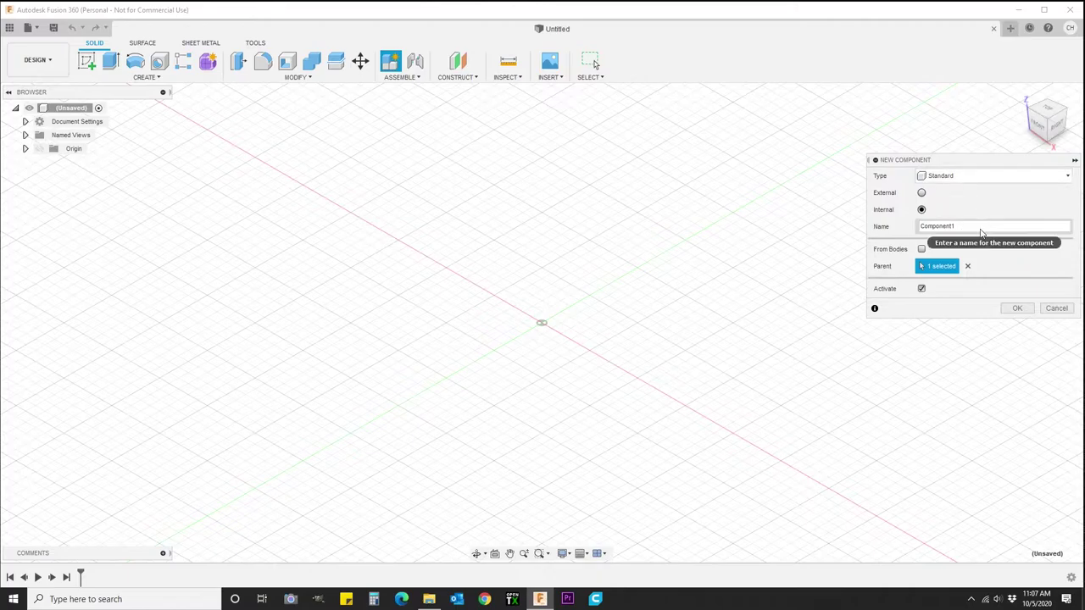
{"action": "left_click_drag", "start_coordinate": [981, 229], "coordinate": [911, 228]}
{"action": "type", "text": "c"}
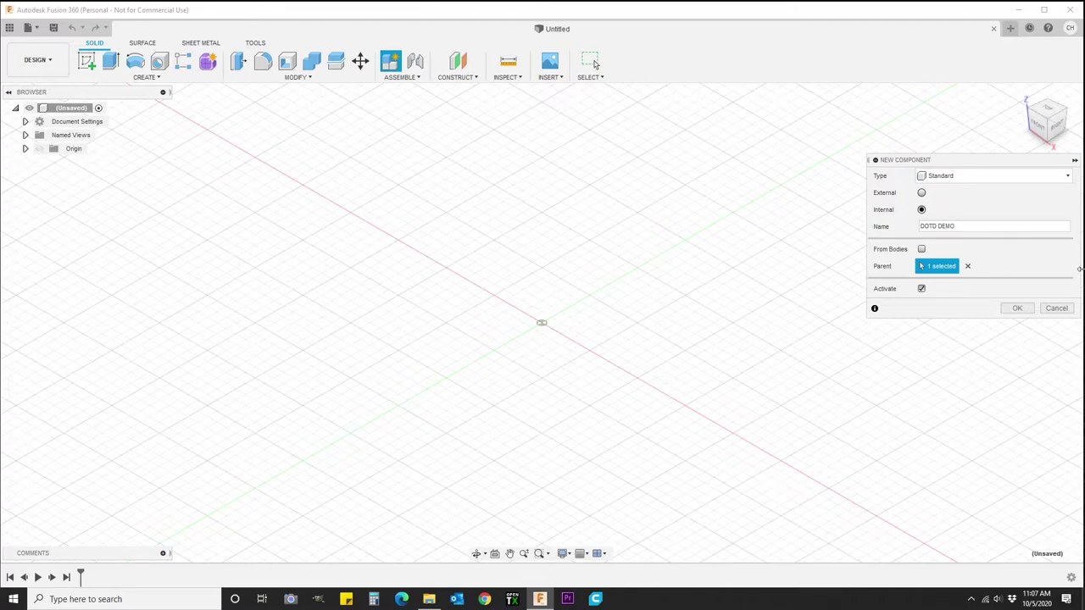
{"action": "left_click", "coordinate": [1016, 309]}
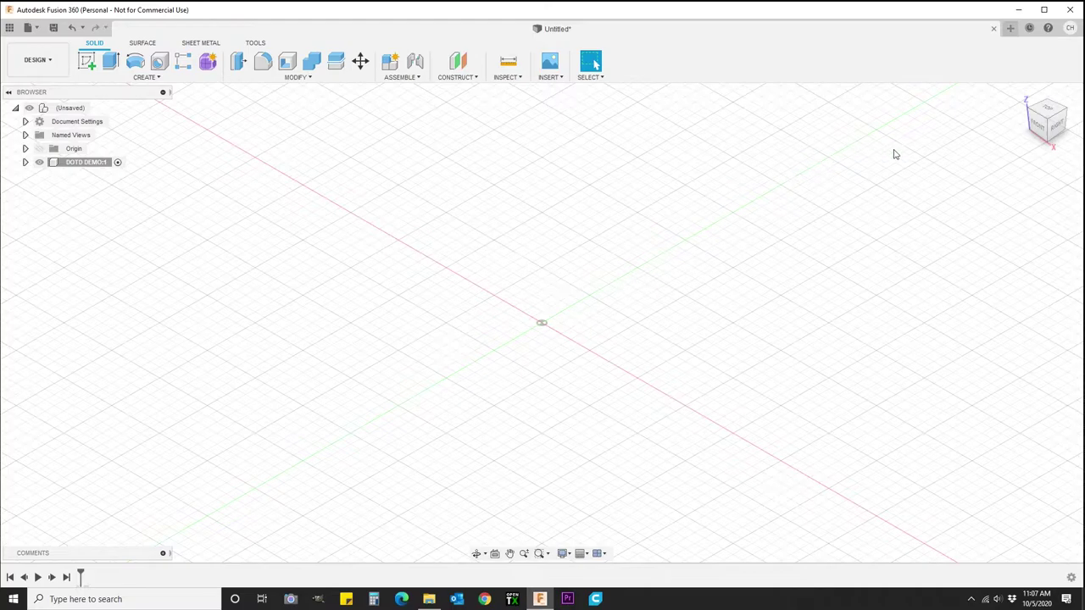
Step: Start a Cylinder on the horizontal plane, centered on the origin, with a diameter of 100 mm
{"action": "mouse_move", "coordinate": [1049, 127]}
{"action": "left_mouse_down"}
{"action": "mouse_move", "coordinate": [1027, 97]}
{"action": "mouse_move", "coordinate": [1047, 121]}
{"action": "mouse_move", "coordinate": [1083, 112]}
{"action": "mouse_move", "coordinate": [1047, 121]}
{"action": "left_mouse_up"}
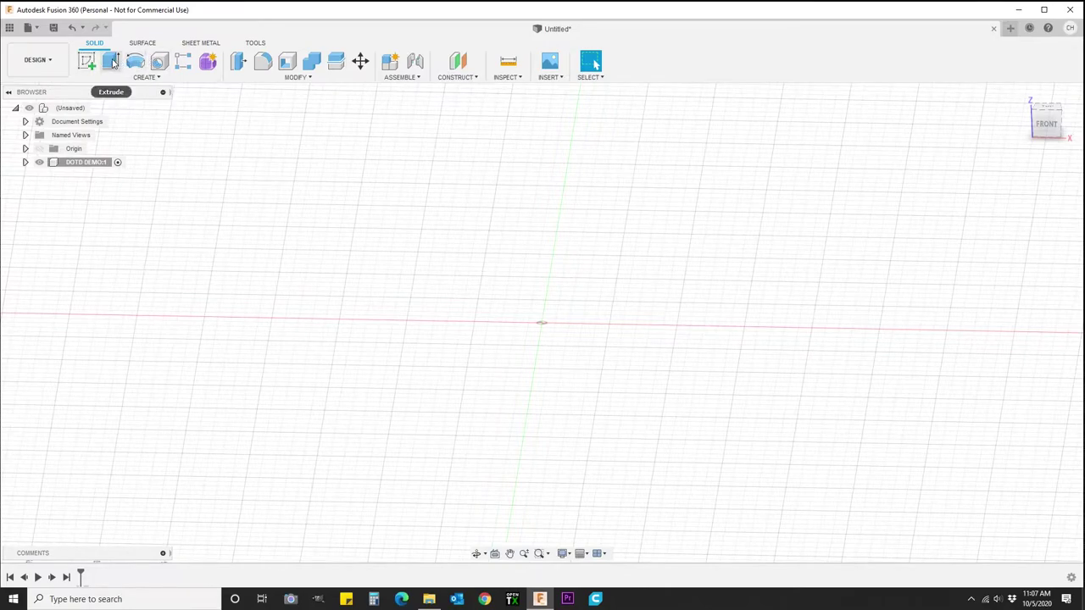
{"action": "left_click", "coordinate": [142, 77]}
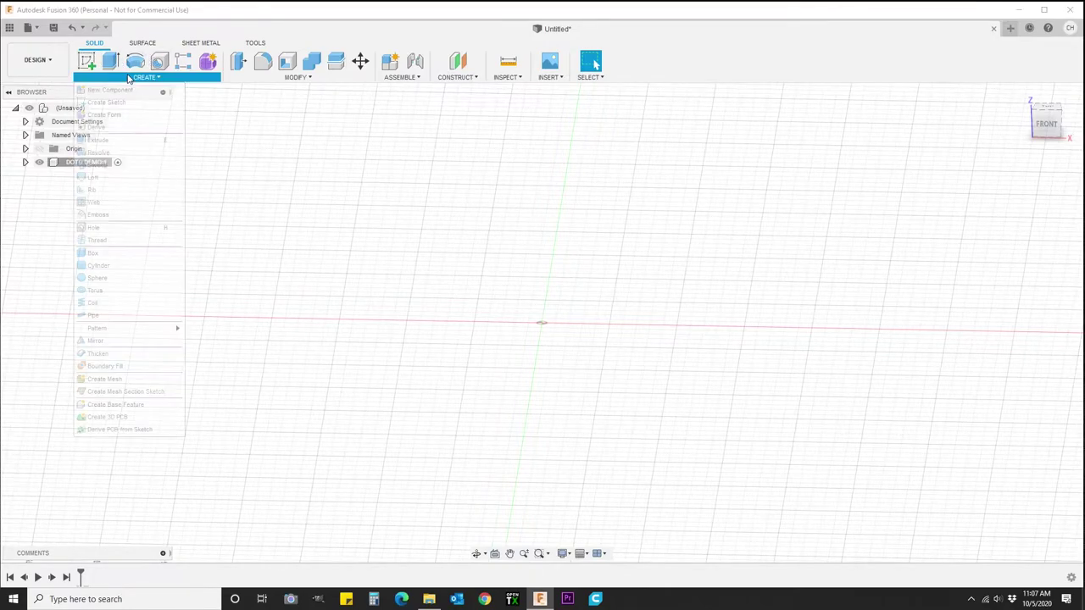
{"action": "left_click", "coordinate": [136, 269]}
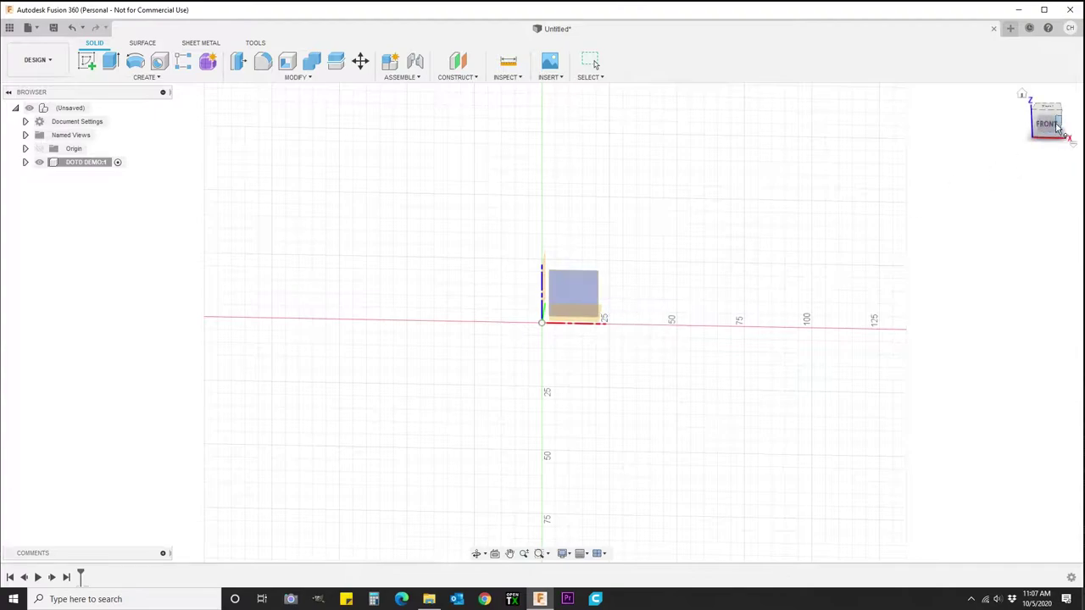
{"action": "left_click_drag", "start_coordinate": [1052, 129], "coordinate": [1038, 138]}
{"action": "left_click", "coordinate": [609, 306]}
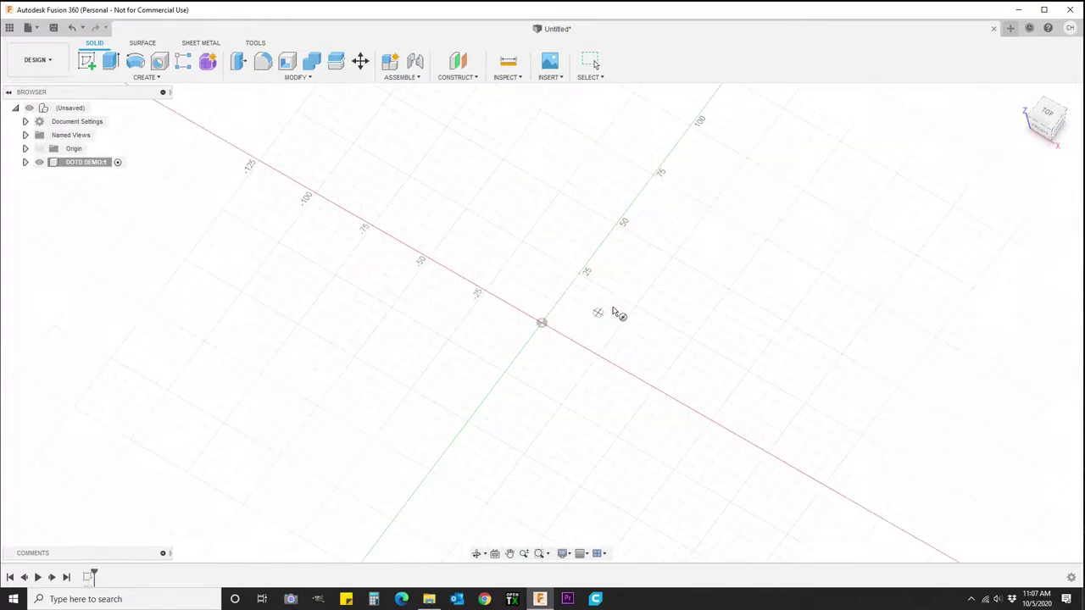
{"action": "left_click", "coordinate": [541, 323]}
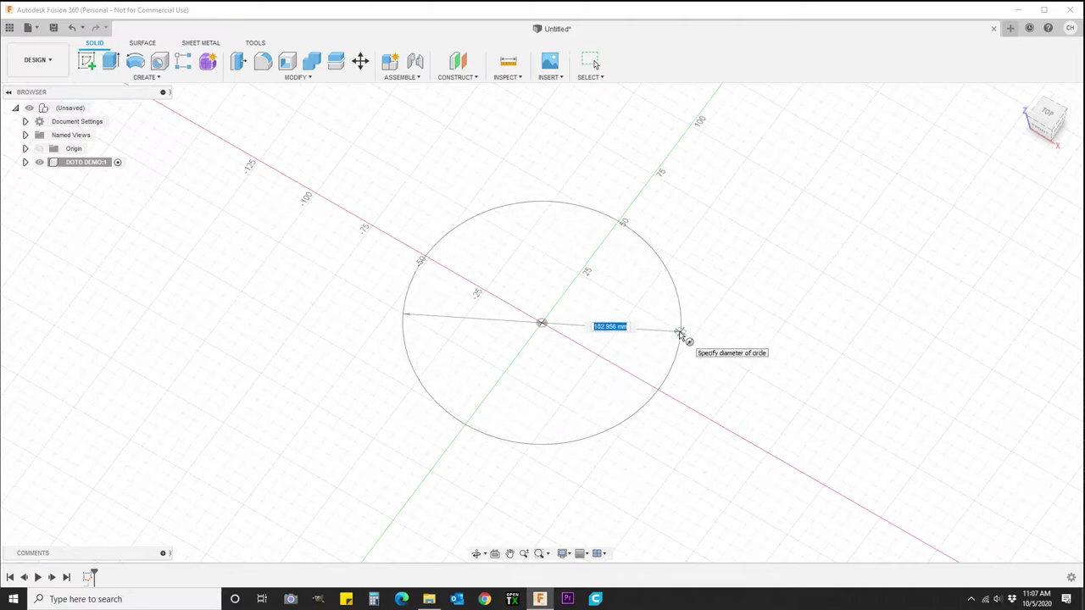
{"action": "type", "text": "1000"}
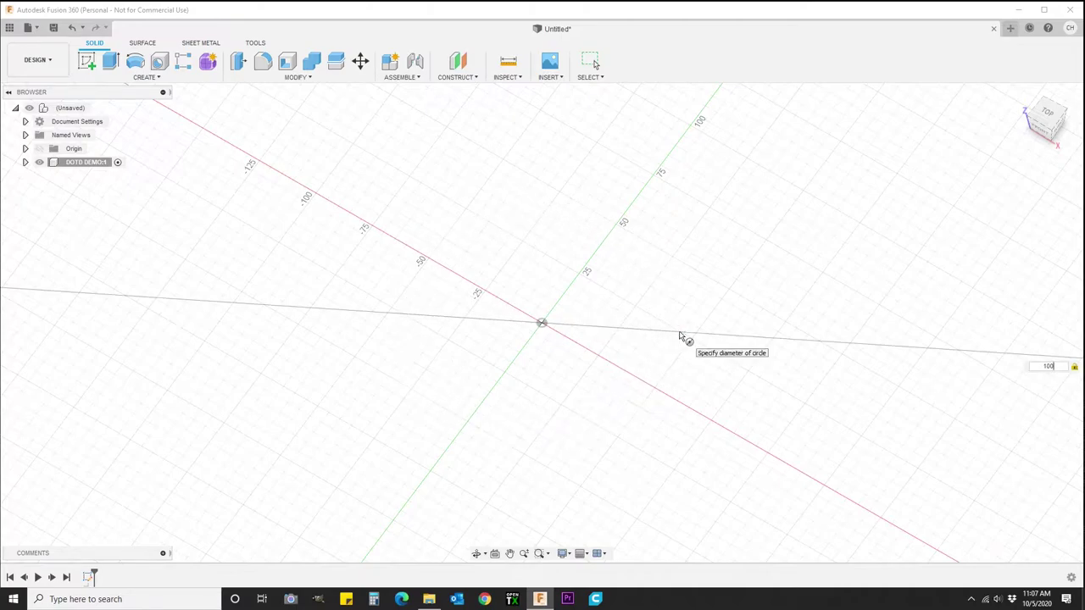
{"action": "key", "text": "Return"}
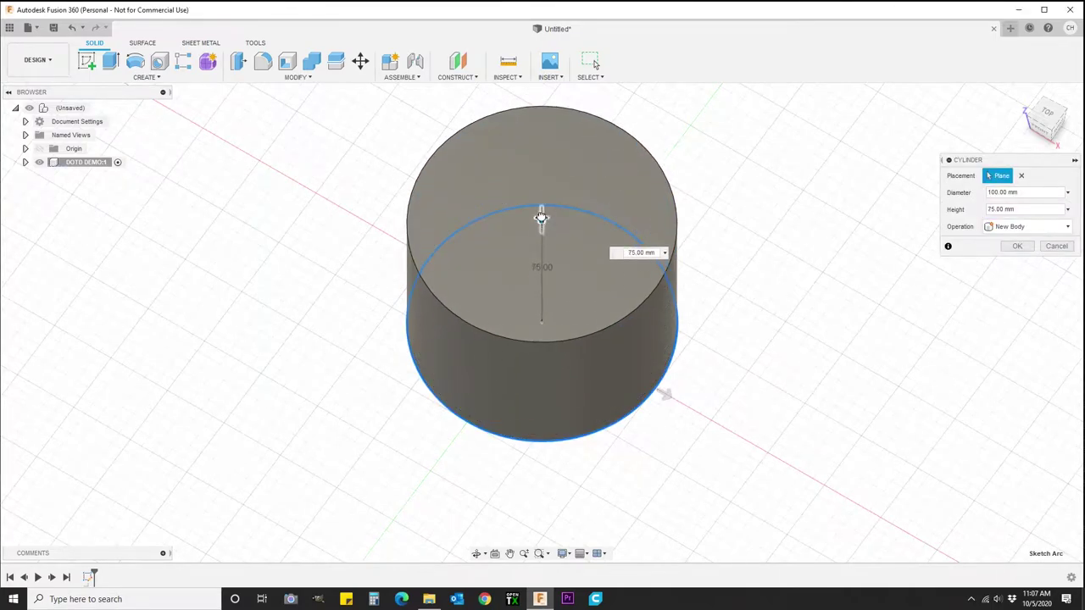
Step: Set the cylinder's height to 125 mm and create it as a new body
{"action": "left_click_drag", "start_coordinate": [540, 218], "coordinate": [541, 204]}
{"action": "middle_click_drag", "start_coordinate": [541, 204], "coordinate": [541, 143], "text": "shift"}
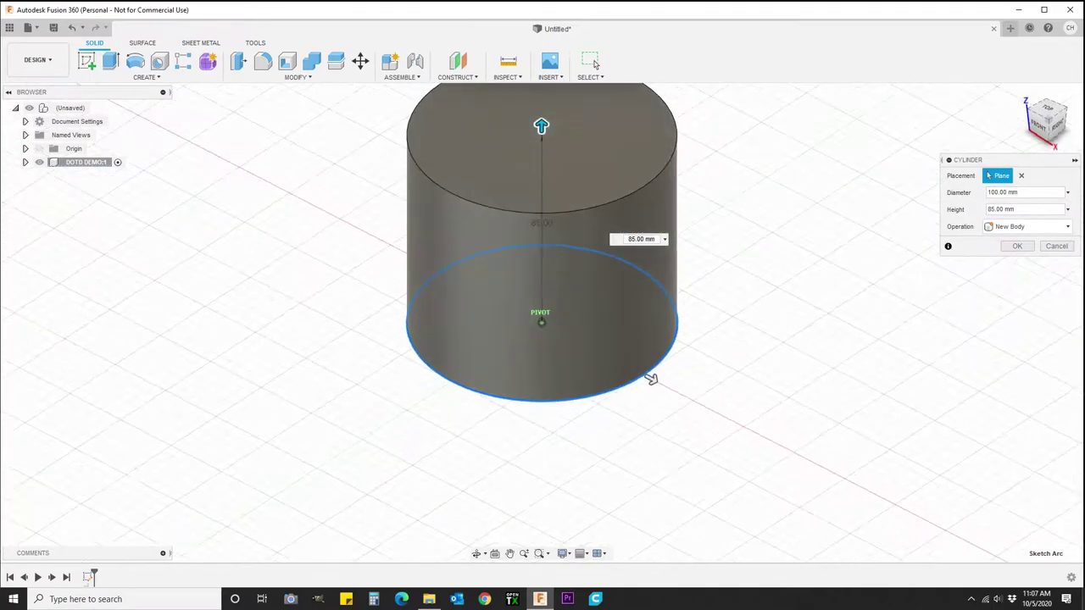
{"action": "left_click_drag", "start_coordinate": [1046, 123], "coordinate": [1046, 124]}
{"action": "scroll", "coordinate": [795, 166], "scroll_direction": "down", "scroll_amount": 4}
{"action": "scroll", "coordinate": [796, 160], "scroll_direction": "up", "scroll_amount": 1}
{"action": "middle_click_drag", "start_coordinate": [789, 168], "coordinate": [730, 376]}
{"action": "left_click_drag", "start_coordinate": [558, 348], "coordinate": [558, 293]}
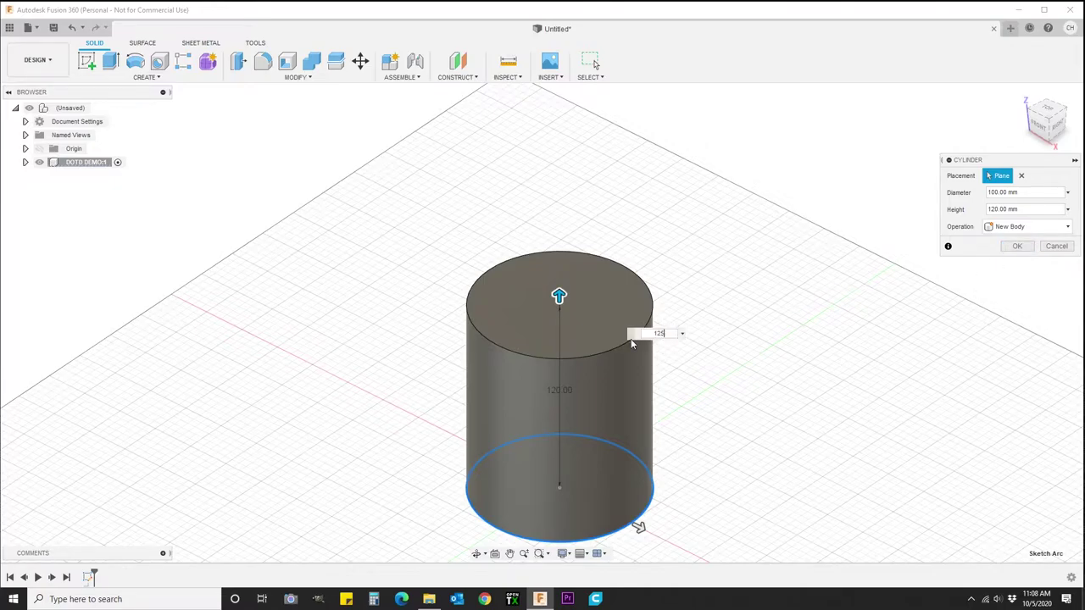
{"action": "key", "text": "Return"}
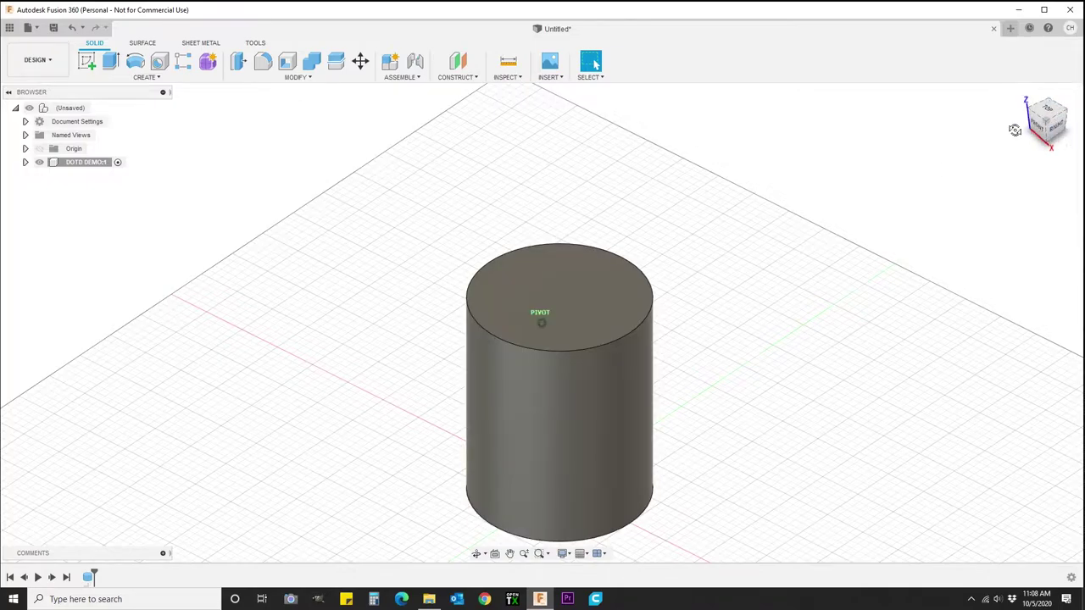
Step: Shell the cylinder from its top face with an inside thickness of 4 mm
{"action": "mouse_move", "coordinate": [1014, 130]}
{"action": "left_mouse_down"}
{"action": "mouse_move", "coordinate": [1049, 99]}
{"action": "mouse_move", "coordinate": [1033, 120]}
{"action": "mouse_move", "coordinate": [1068, 128]}
{"action": "left_mouse_up"}
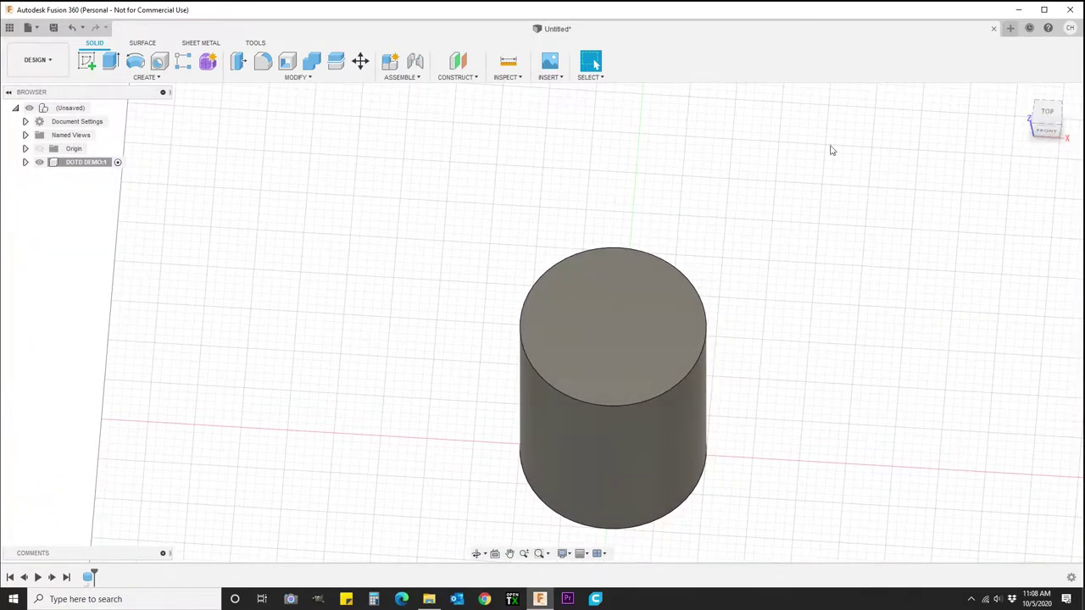
{"action": "left_click", "coordinate": [286, 64]}
{"action": "left_click", "coordinate": [602, 337]}
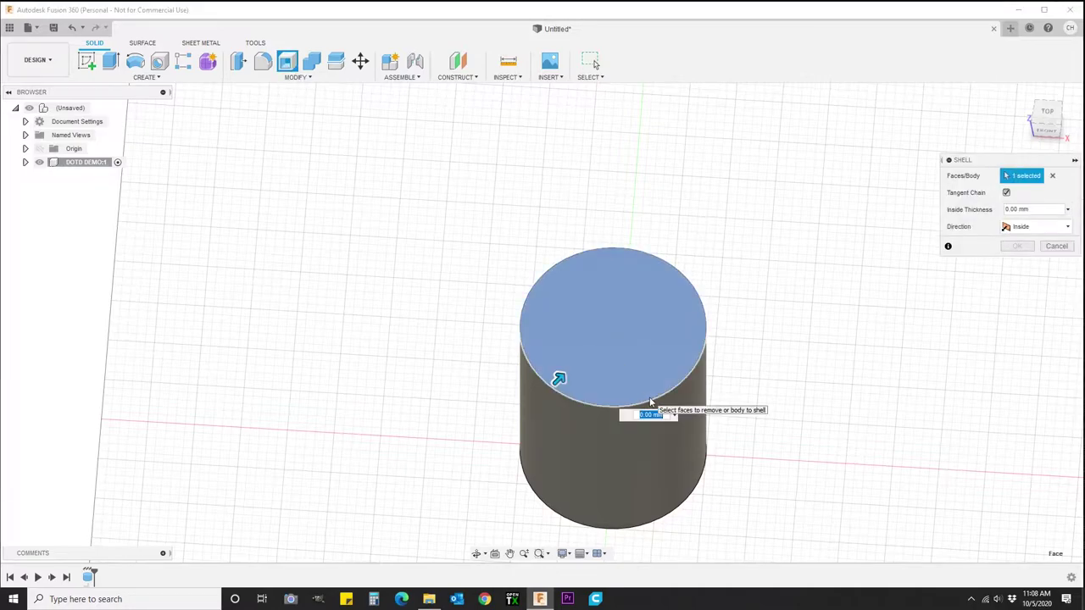
{"action": "type", "text": "2"}
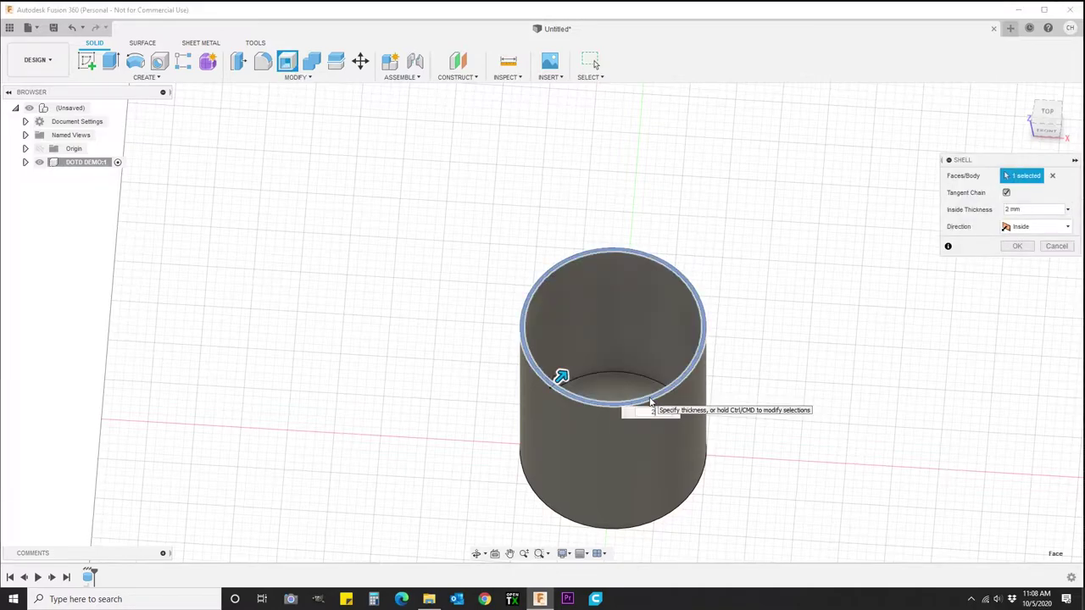
{"action": "key", "text": "BackSpace"}
{"action": "type", "text": "4"}
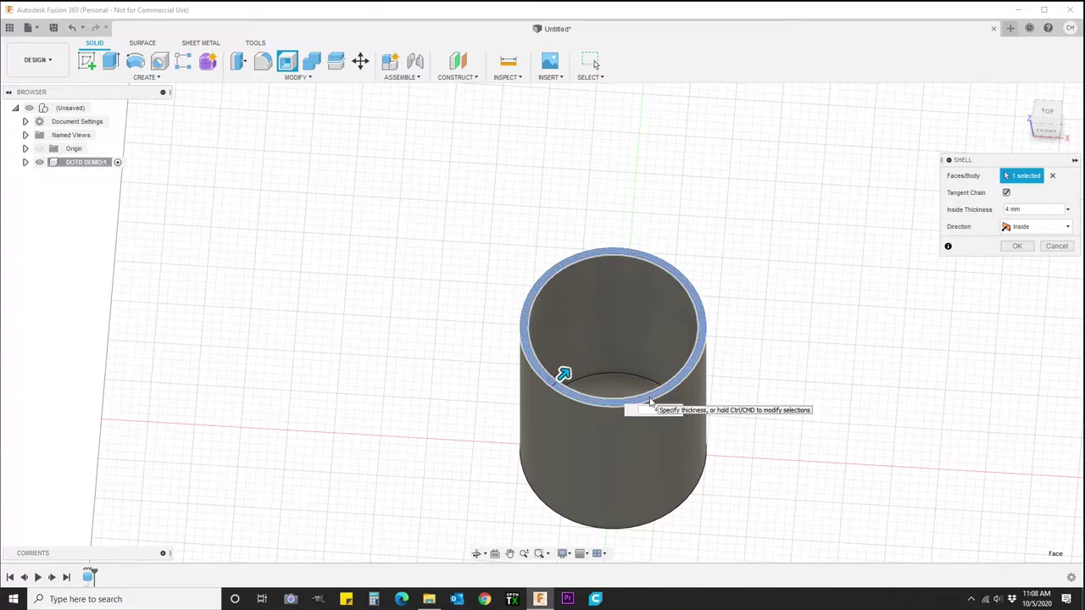
{"action": "key", "text": "Return"}
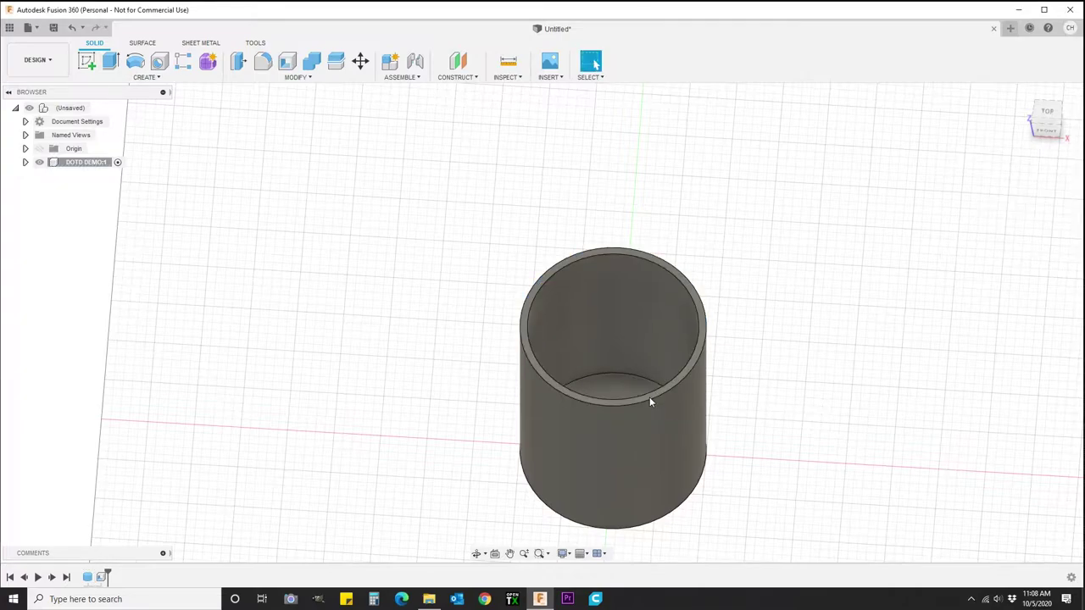
Step: Fillet the outer top edge of the hollow cylinder with a 6 mm radius
{"action": "mouse_move", "coordinate": [1055, 115]}
{"action": "left_mouse_down"}
{"action": "mouse_move", "coordinate": [1031, 111]}
{"action": "mouse_move", "coordinate": [1027, 73]}
{"action": "mouse_move", "coordinate": [1029, 98]}
{"action": "mouse_move", "coordinate": [1058, 96]}
{"action": "left_mouse_up"}
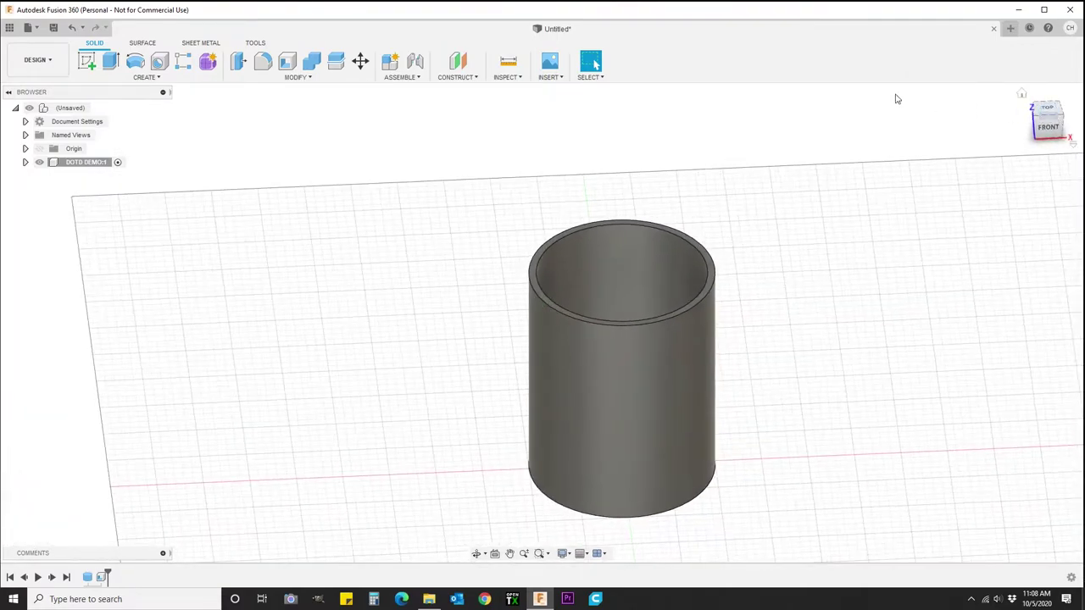
{"action": "left_click", "coordinate": [261, 66]}
{"action": "left_click", "coordinate": [716, 277]}
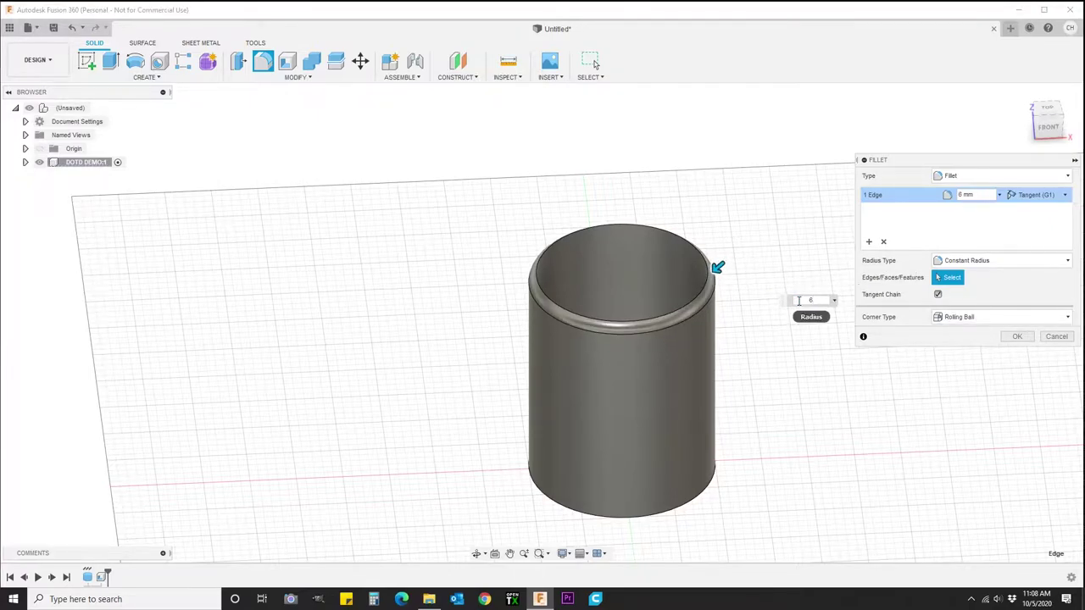
{"action": "key", "text": "Return"}
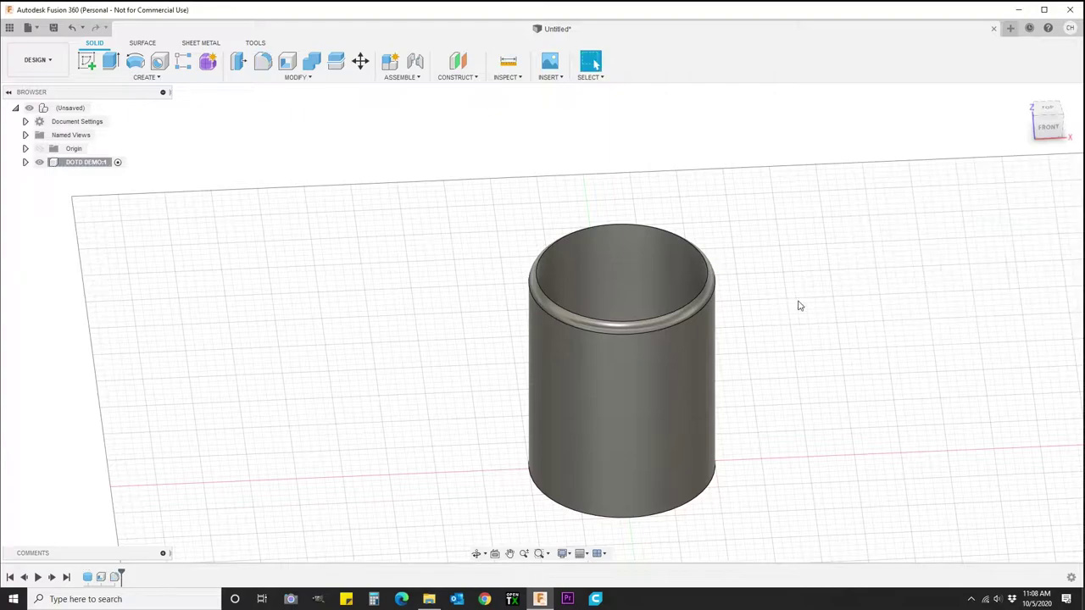
Step: Start a Box on the horizontal plane and draw its 100 by 20 mm base just in front of the hollow cylinder
{"action": "mouse_move", "coordinate": [1044, 132]}
{"action": "left_mouse_down"}
{"action": "mouse_move", "coordinate": [1043, 98]}
{"action": "mouse_move", "coordinate": [1017, 124]}
{"action": "mouse_move", "coordinate": [1015, 108]}
{"action": "mouse_move", "coordinate": [1028, 149]}
{"action": "mouse_move", "coordinate": [1053, 114]}
{"action": "mouse_move", "coordinate": [1044, 131]}
{"action": "left_mouse_up"}
{"action": "scroll", "coordinate": [822, 399], "scroll_direction": "up", "scroll_amount": 1}
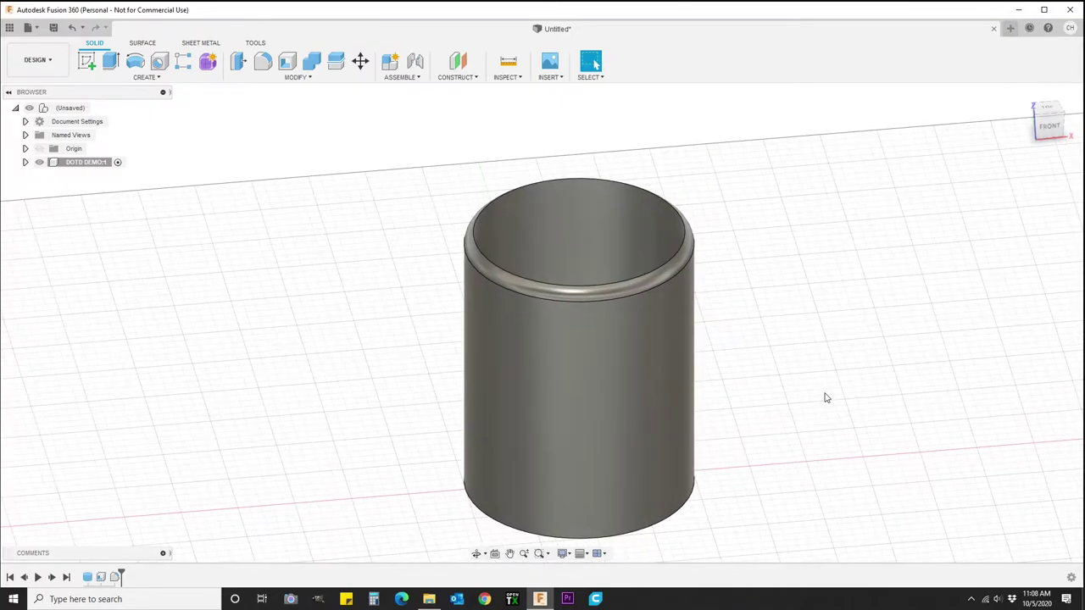
{"action": "scroll", "coordinate": [830, 390], "scroll_direction": "down", "scroll_amount": 5}
{"action": "scroll", "coordinate": [901, 338], "scroll_direction": "up", "scroll_amount": 1}
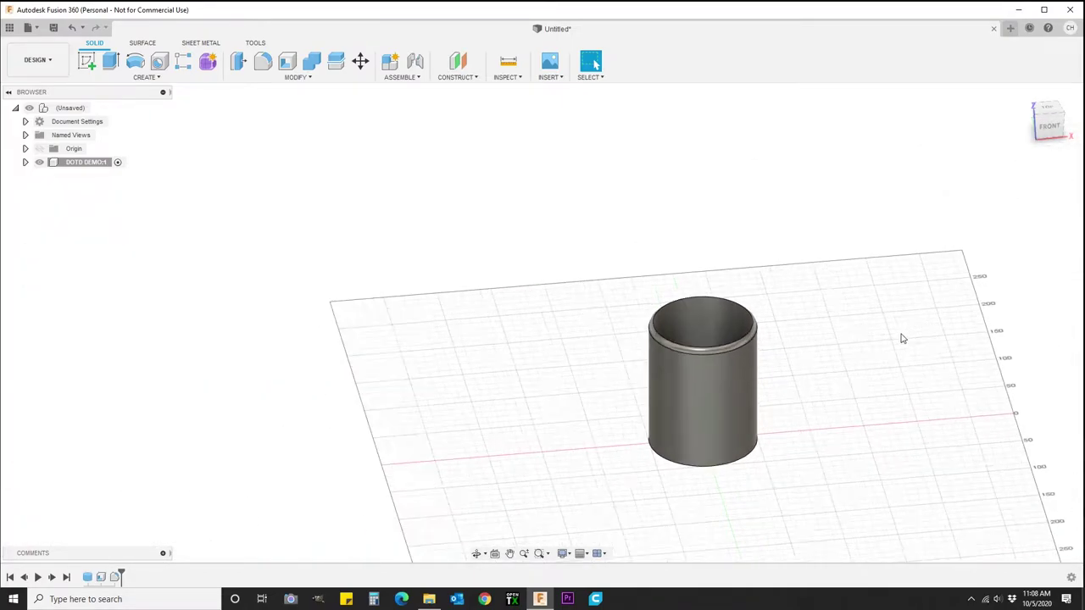
{"action": "left_click", "coordinate": [117, 78]}
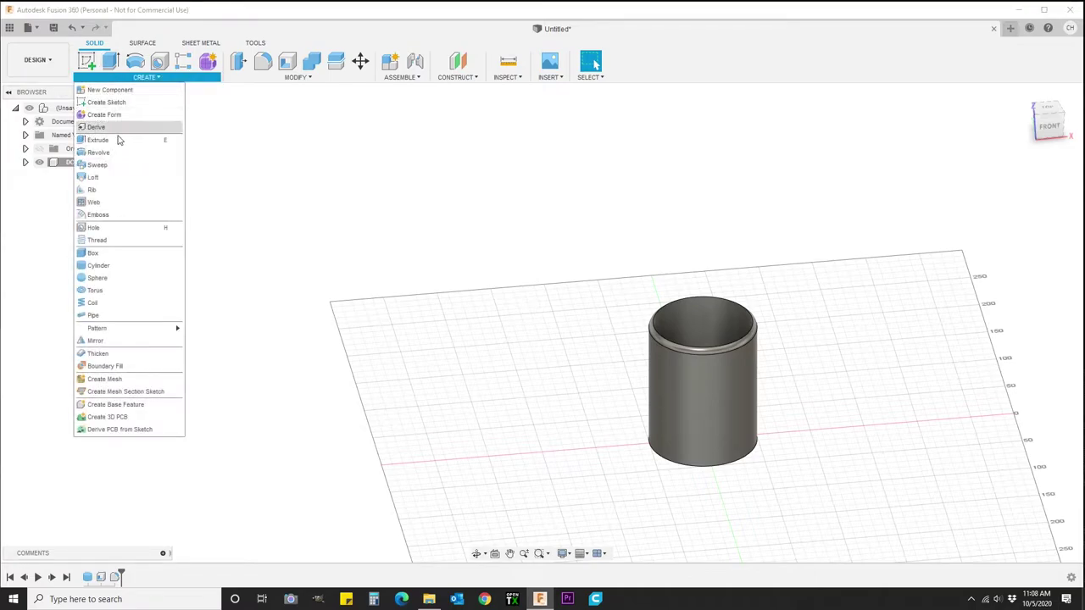
{"action": "left_click", "coordinate": [95, 255]}
{"action": "mouse_move", "coordinate": [1054, 140]}
{"action": "left_mouse_down"}
{"action": "mouse_move", "coordinate": [1015, 140]}
{"action": "mouse_move", "coordinate": [968, 166]}
{"action": "left_mouse_up"}
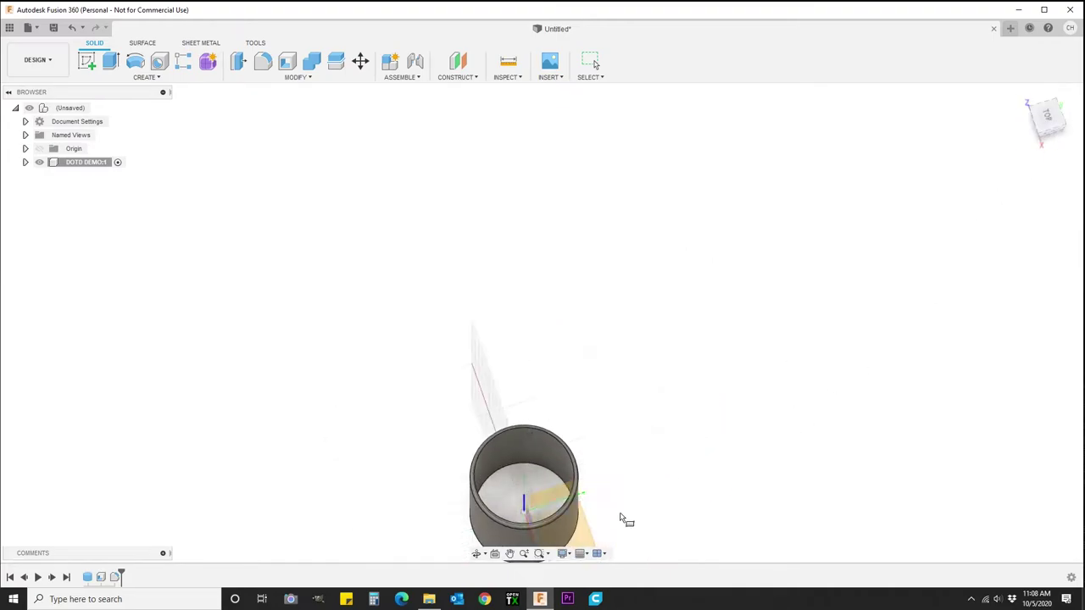
{"action": "left_click", "coordinate": [587, 538]}
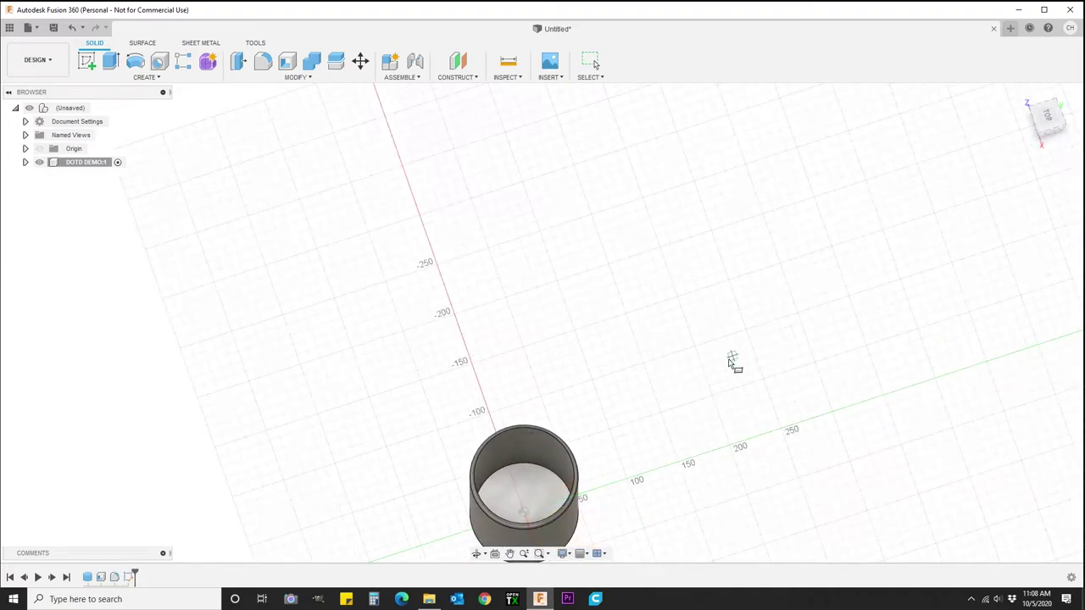
{"action": "middle_click_drag", "start_coordinate": [731, 358], "coordinate": [896, 247]}
{"action": "left_click", "coordinate": [1057, 126]}
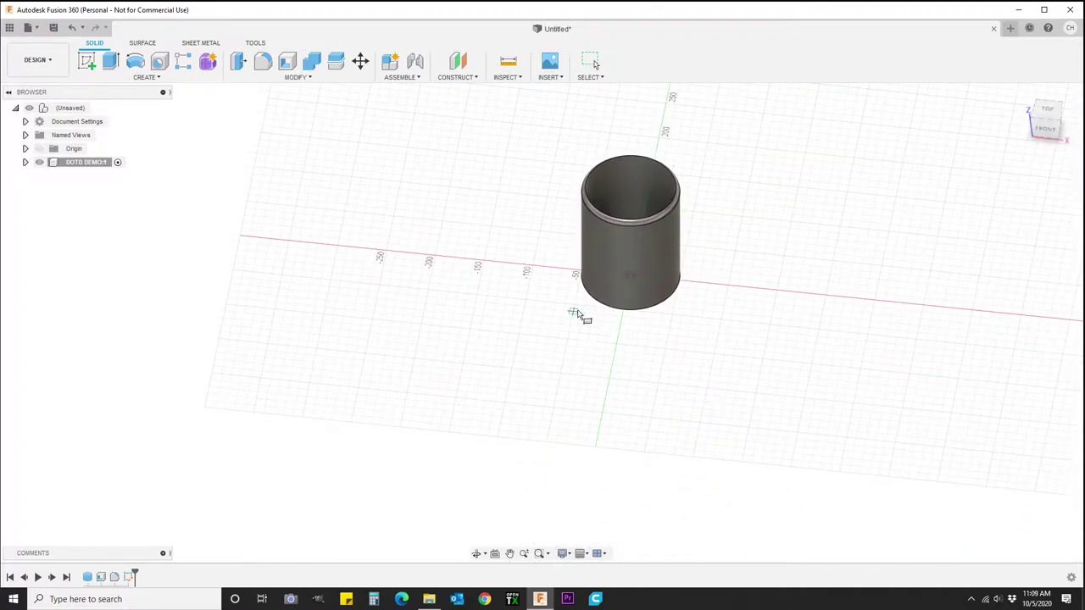
{"action": "left_click", "coordinate": [574, 314]}
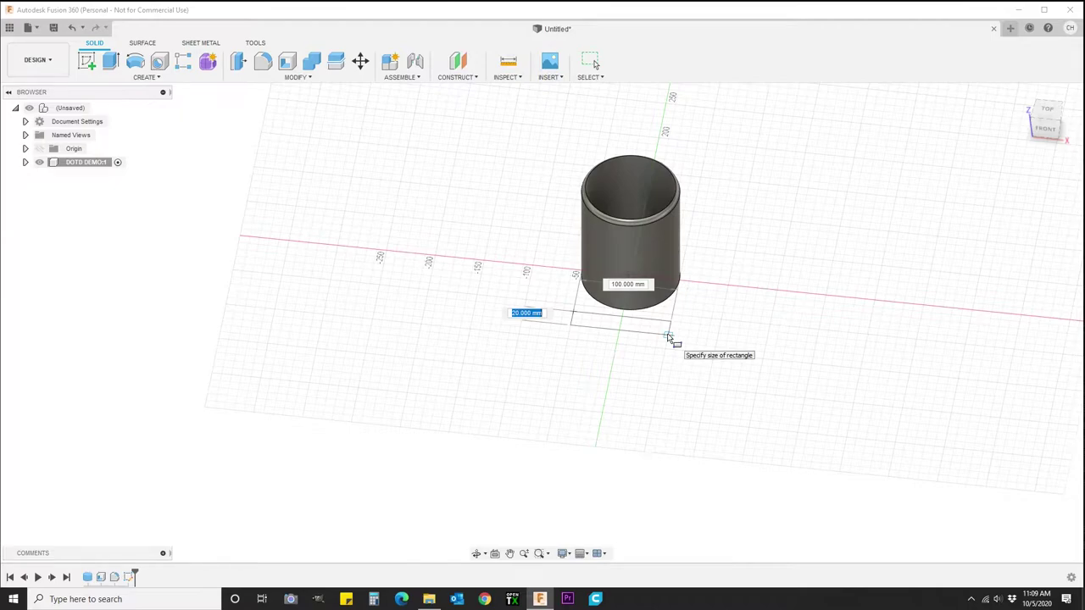
{"action": "left_click", "coordinate": [669, 337]}
Step: Set the box's height to 120 mm and create it as a new body
{"action": "left_click_drag", "start_coordinate": [619, 307], "coordinate": [631, 232]}
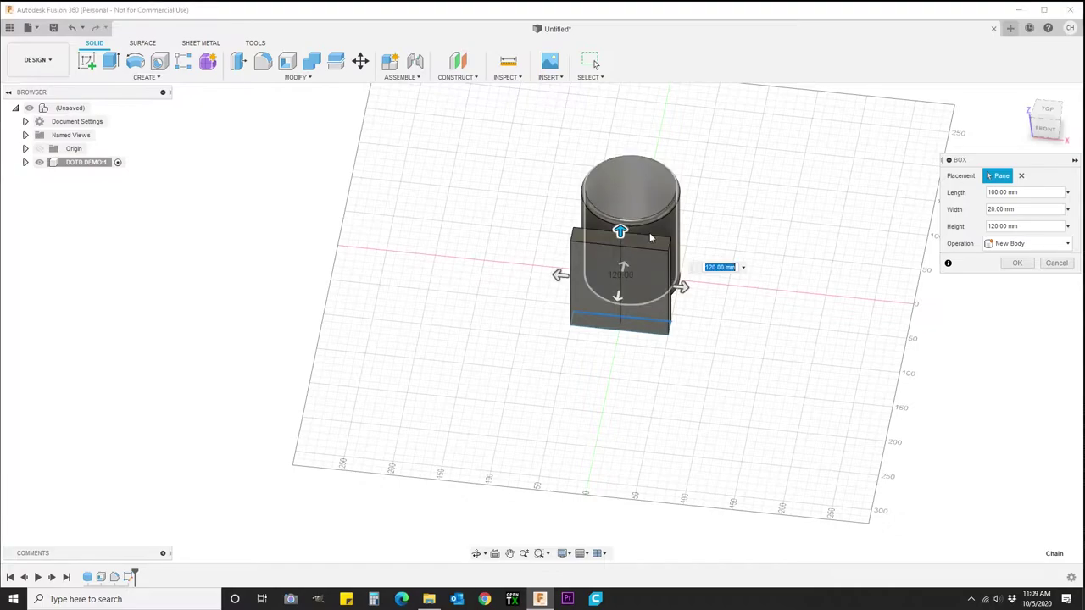
{"action": "left_click", "coordinate": [1044, 124]}
{"action": "left_click", "coordinate": [1045, 100]}
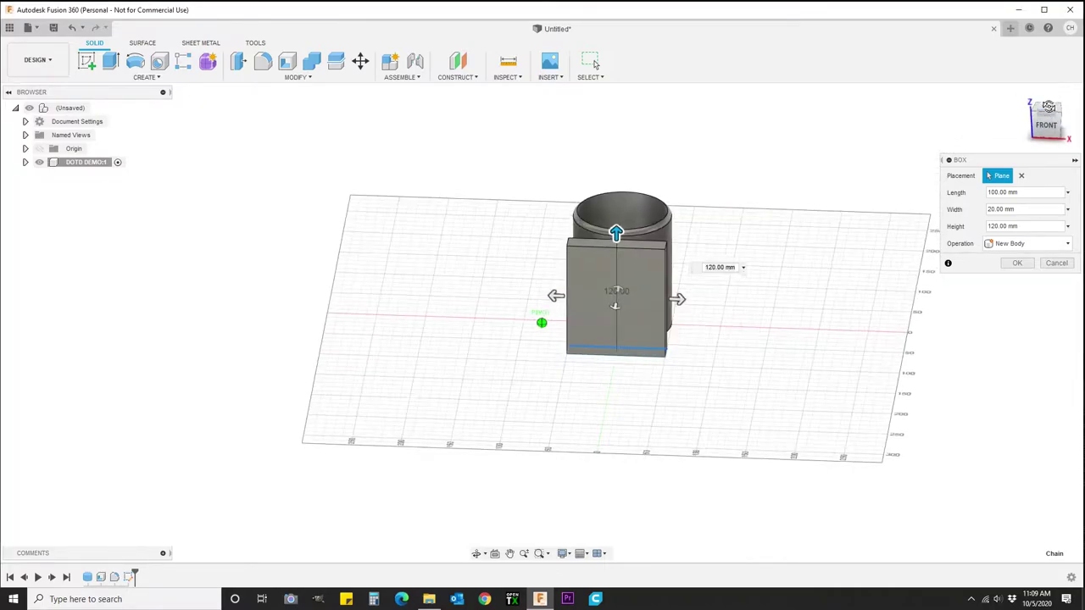
{"action": "left_click", "coordinate": [1016, 263]}
Step: Start Insert SVG and load the DOTD SVG file from the Desktop folder
{"action": "mouse_move", "coordinate": [1050, 125]}
{"action": "left_mouse_down"}
{"action": "mouse_move", "coordinate": [1067, 107]}
{"action": "mouse_move", "coordinate": [1046, 124]}
{"action": "left_mouse_up"}
{"action": "scroll", "coordinate": [643, 329], "scroll_direction": "down", "scroll_amount": 3}
{"action": "scroll", "coordinate": [646, 329], "scroll_direction": "up", "scroll_amount": 5}
{"action": "scroll", "coordinate": [657, 329], "scroll_direction": "up", "scroll_amount": 3}
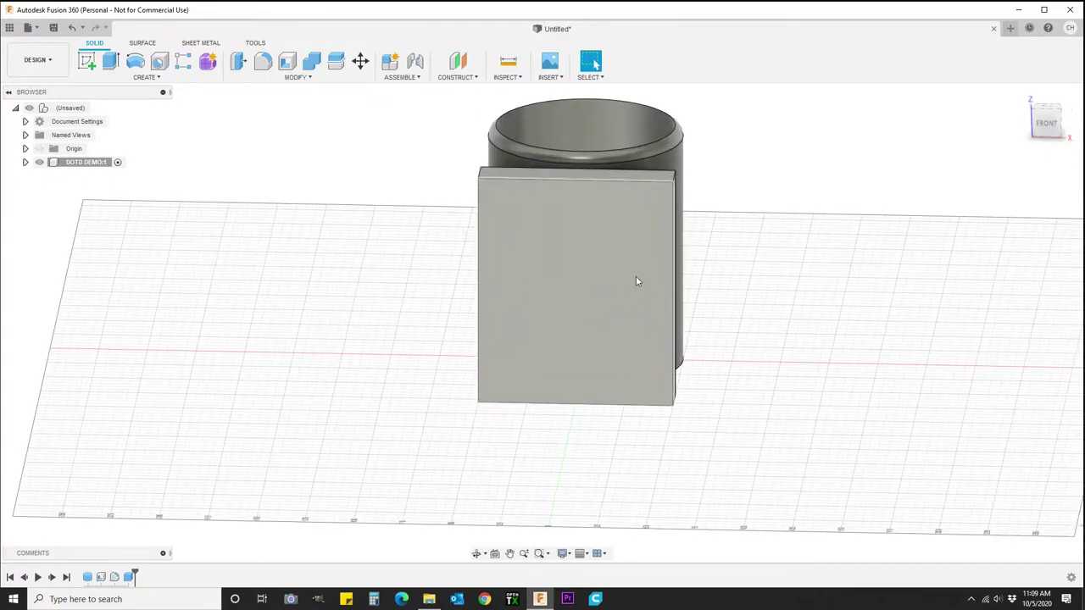
{"action": "left_click", "coordinate": [546, 76]}
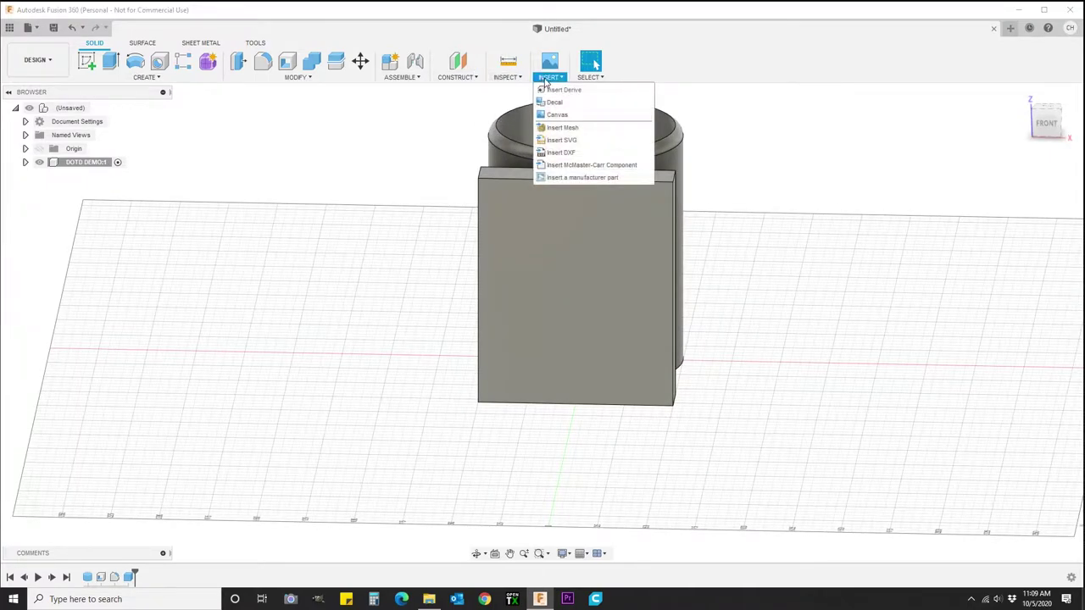
{"action": "left_click", "coordinate": [563, 140]}
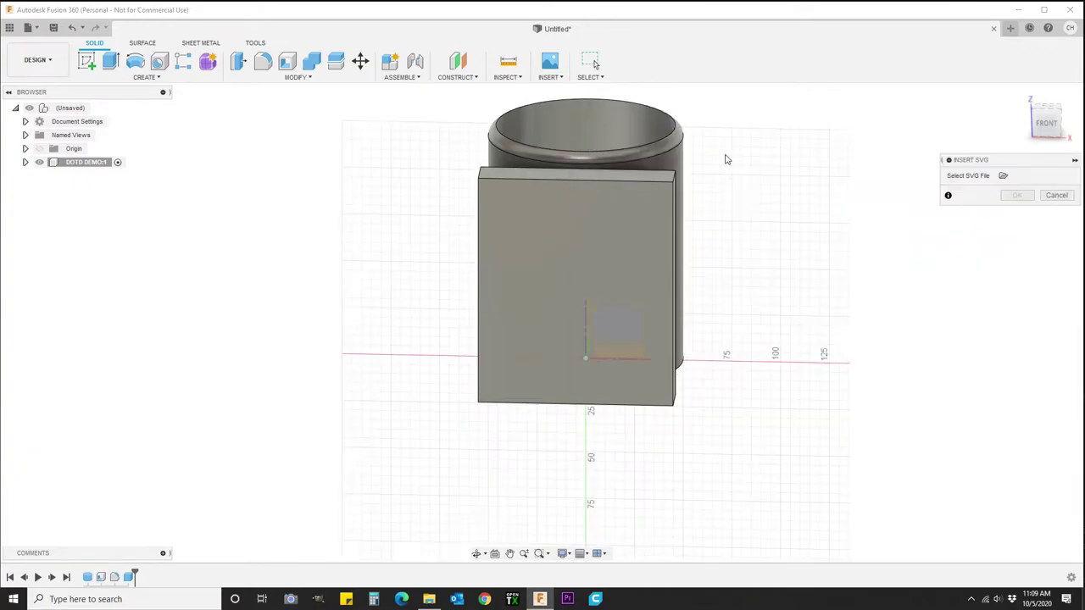
{"action": "left_click", "coordinate": [1002, 176]}
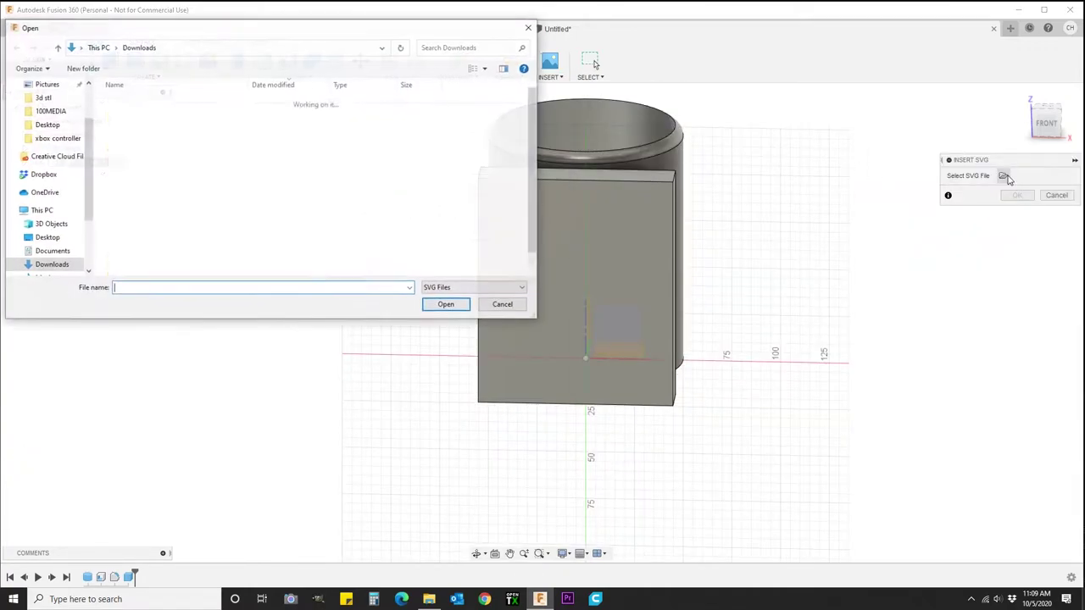
{"action": "left_click", "coordinate": [39, 241]}
{"action": "scroll", "coordinate": [153, 212], "scroll_direction": "down", "scroll_amount": 8}
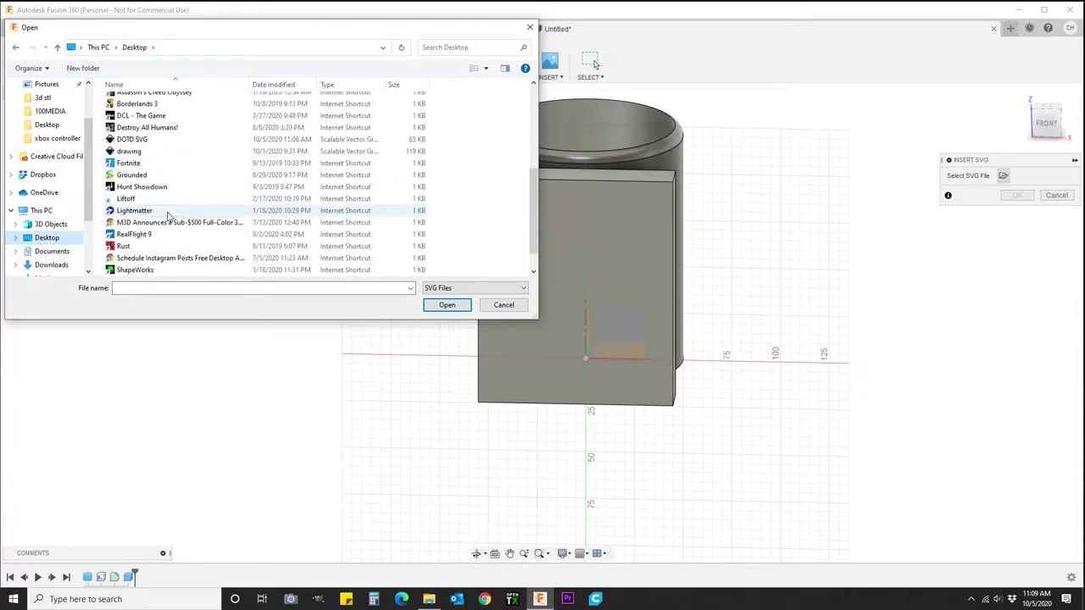
{"action": "scroll", "coordinate": [161, 212], "scroll_direction": "up", "scroll_amount": 2}
{"action": "scroll", "coordinate": [161, 212], "scroll_direction": "down", "scroll_amount": 1}
{"action": "left_click", "coordinate": [150, 189]}
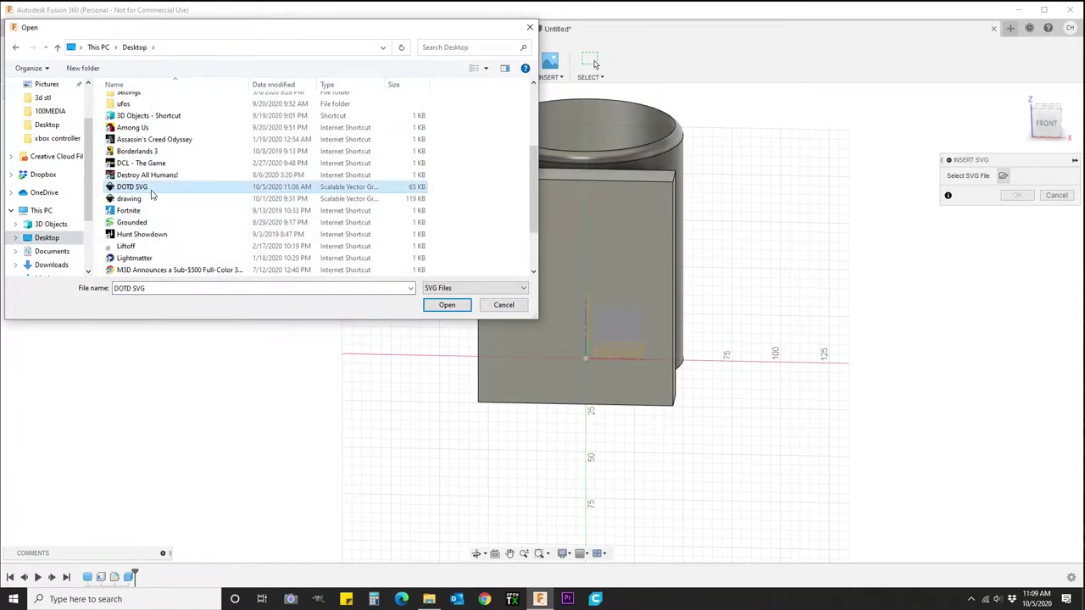
{"action": "left_click", "coordinate": [444, 305]}
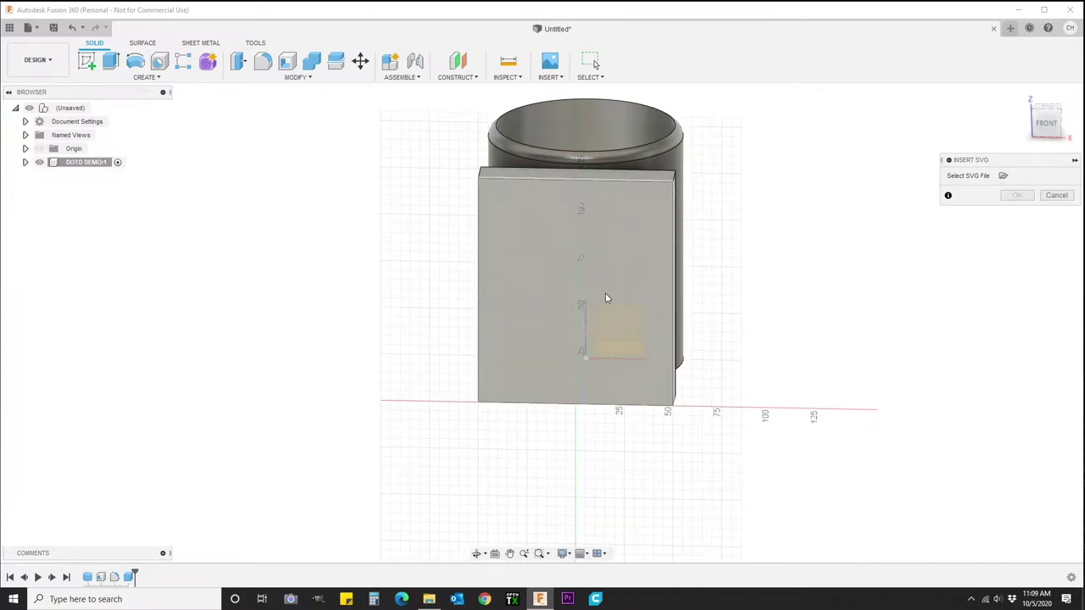
Step: Place the skull SVG centered on the box's front face, at about -20.3 mm X and -39.1 mm Y, and finish the sketch
{"action": "left_click_drag", "start_coordinate": [1048, 123], "coordinate": [1017, 144]}
{"action": "mouse_move", "coordinate": [542, 322]}
{"action": "middle_mouse_down", "text": "shift"}
{"action": "mouse_move", "coordinate": [483, 330]}
{"action": "mouse_move", "coordinate": [470, 389]}
{"action": "mouse_move", "coordinate": [550, 381]}
{"action": "mouse_move", "coordinate": [619, 322]}
{"action": "middle_mouse_up", "text": "shift"}
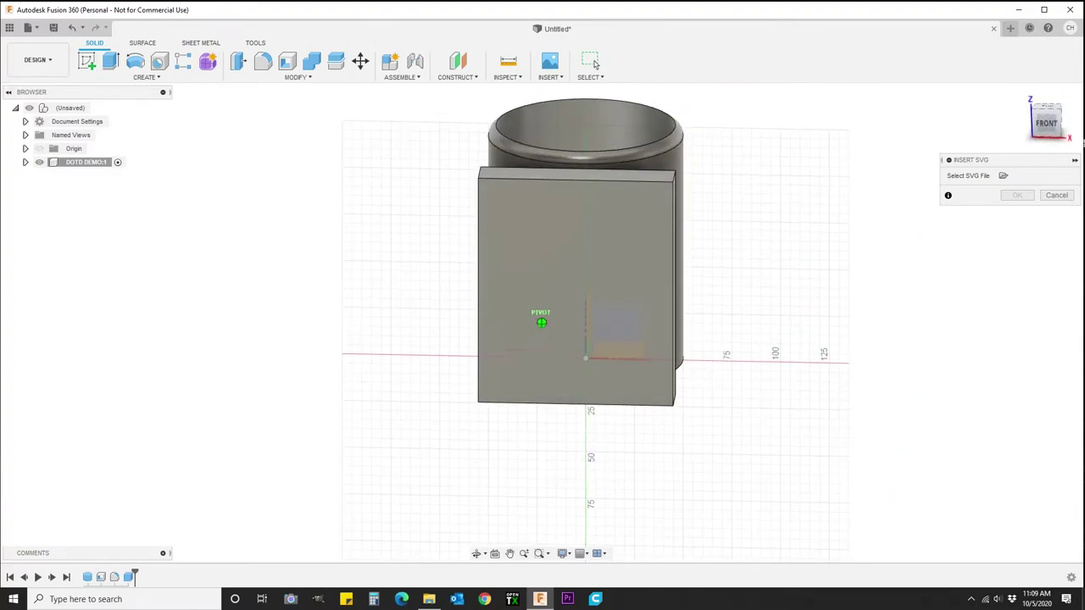
{"action": "left_click", "coordinate": [614, 320]}
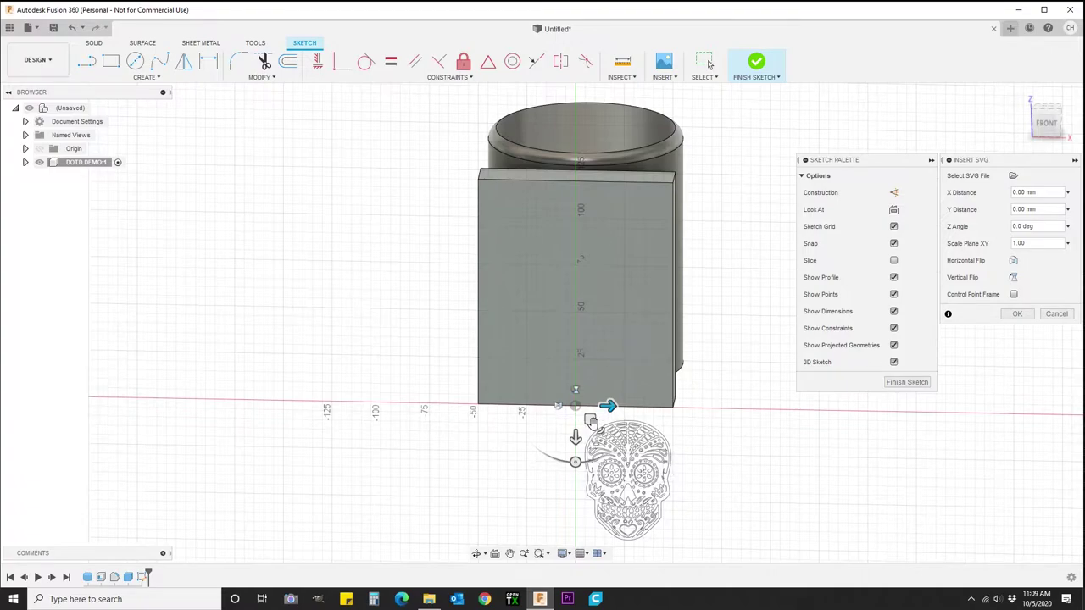
{"action": "left_click_drag", "start_coordinate": [591, 421], "coordinate": [498, 180]}
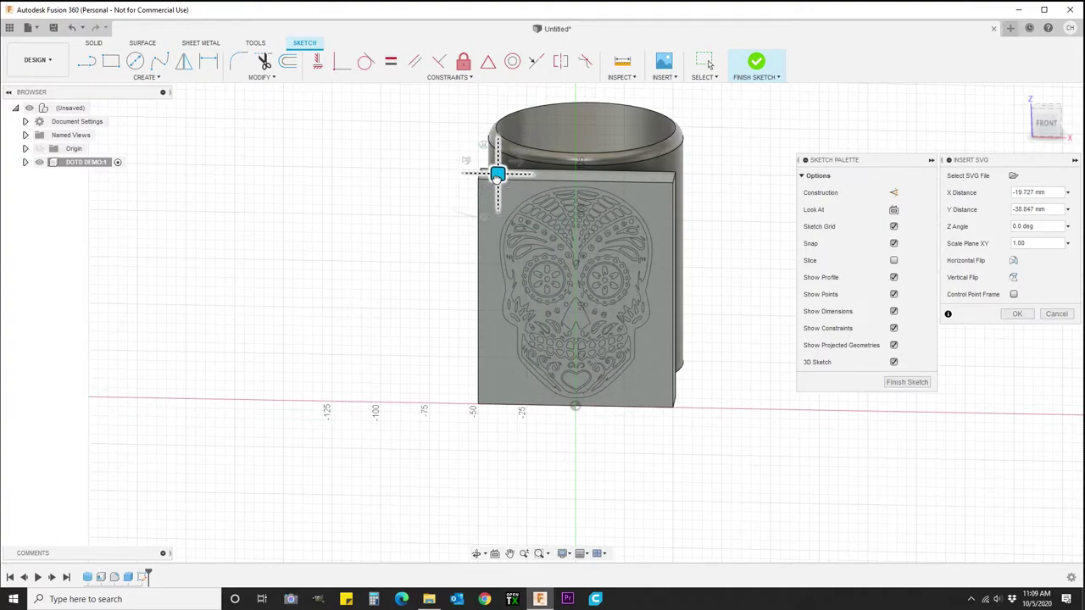
{"action": "left_click_drag", "start_coordinate": [497, 177], "coordinate": [497, 174]}
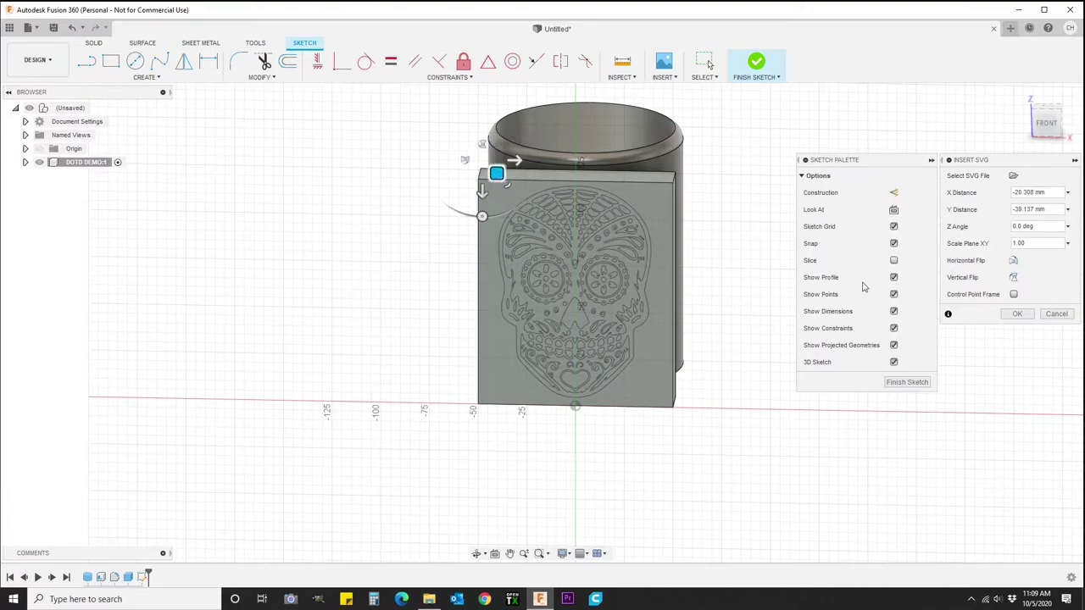
{"action": "left_click", "coordinate": [906, 382]}
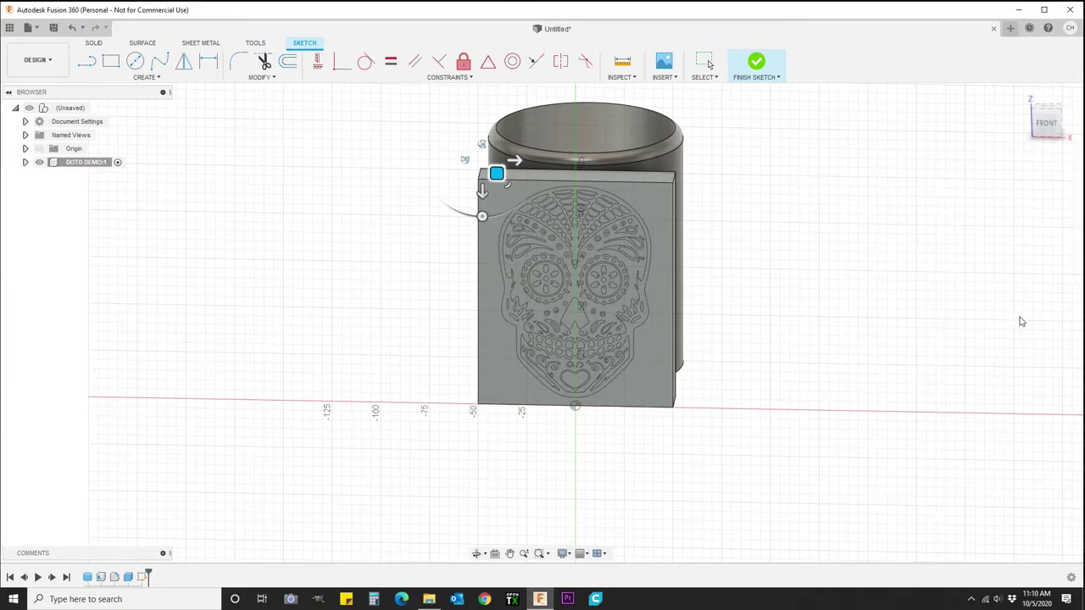
{"action": "mouse_move", "coordinate": [1028, 132]}
{"action": "left_mouse_down"}
{"action": "mouse_move", "coordinate": [1000, 140]}
{"action": "mouse_move", "coordinate": [953, 127]}
{"action": "left_mouse_up"}
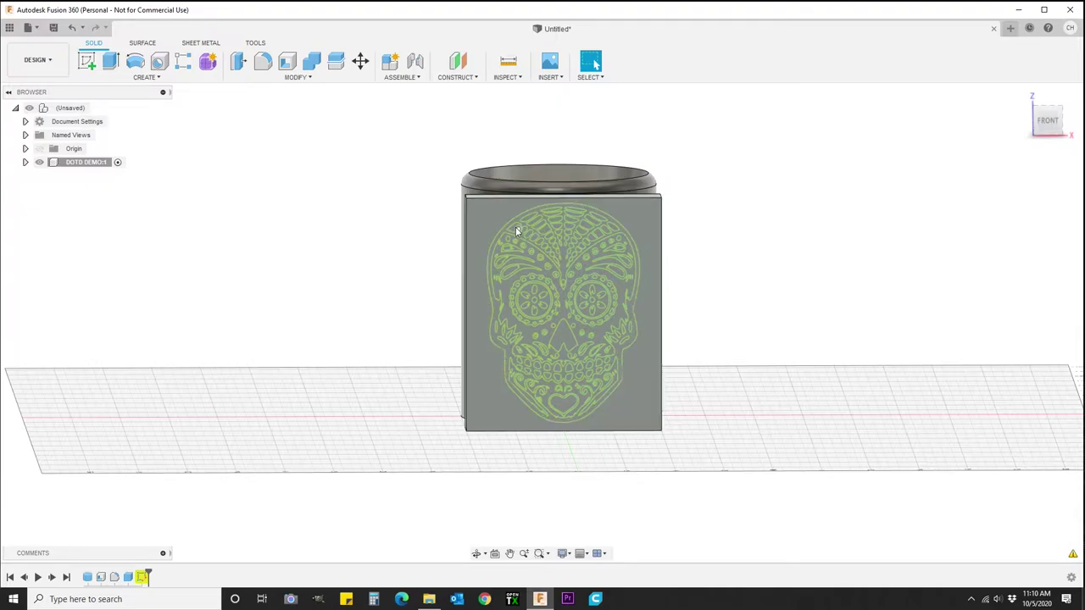
{"action": "scroll", "coordinate": [513, 232], "scroll_direction": "up", "scroll_amount": 3}
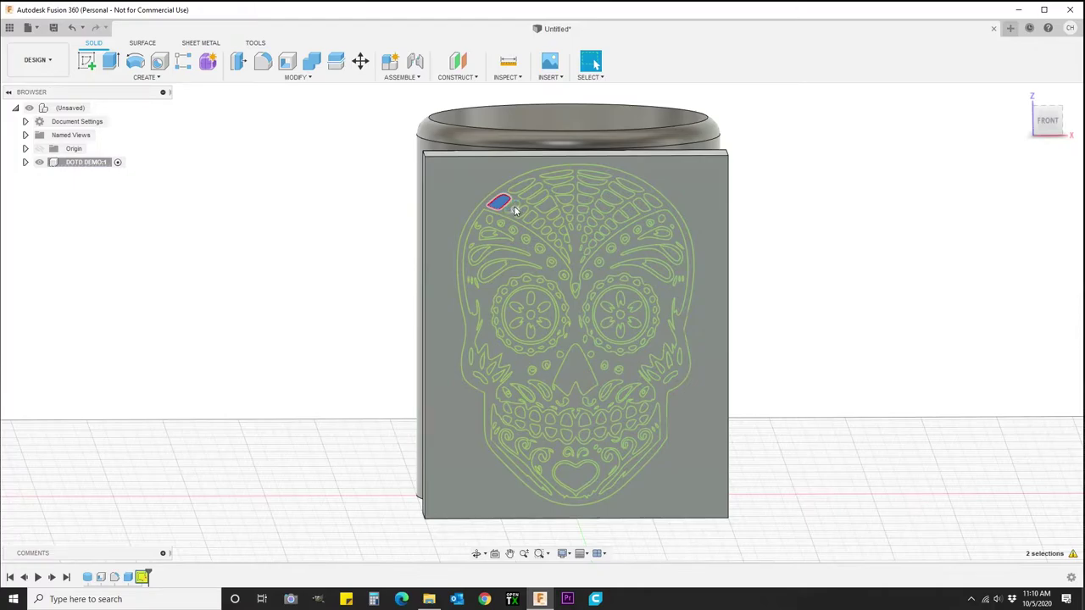
{"action": "scroll", "coordinate": [513, 210], "scroll_direction": "up", "scroll_amount": 4}
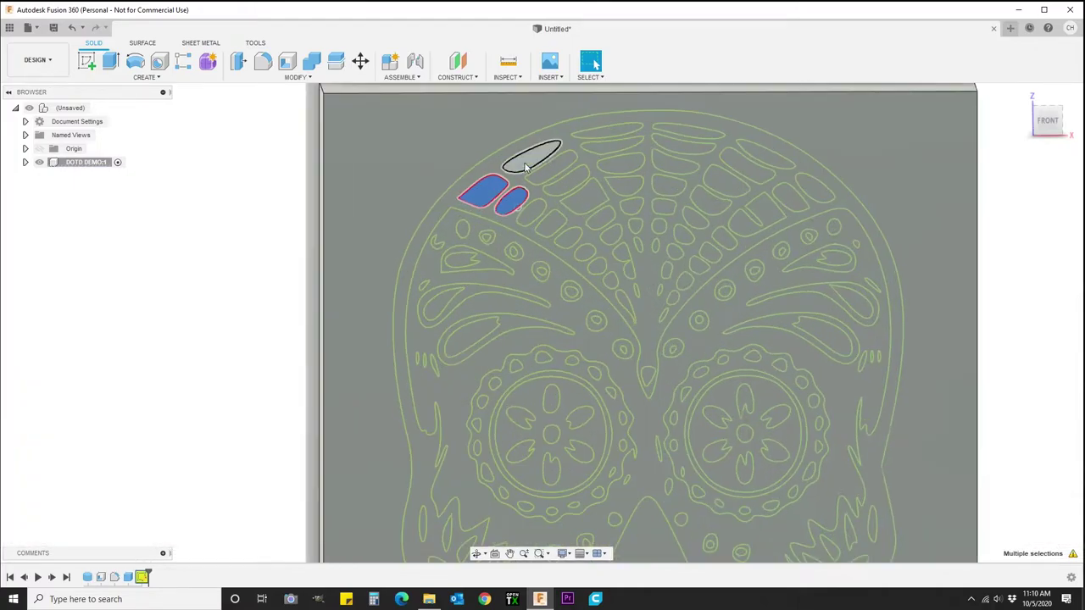
{"action": "mouse_move", "coordinate": [533, 150]}
{"action": "left_mouse_down"}
{"action": "mouse_move", "coordinate": [520, 201]}
{"action": "mouse_move", "coordinate": [623, 263]}
{"action": "left_mouse_up"}
{"action": "left_click", "coordinate": [610, 281], "text": "ctrl"}
{"action": "left_click", "coordinate": [624, 304], "text": "ctrl"}
{"action": "scroll", "coordinate": [669, 269], "scroll_direction": "down", "scroll_amount": 1}
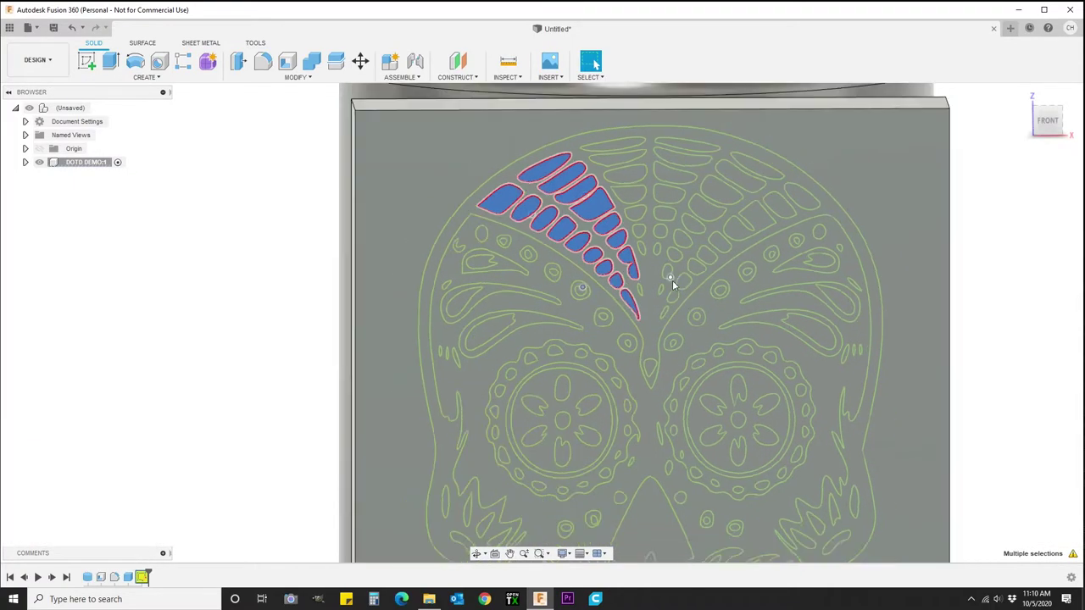
{"action": "scroll", "coordinate": [670, 280], "scroll_direction": "up", "scroll_amount": 5}
{"action": "scroll", "coordinate": [598, 299], "scroll_direction": "up", "scroll_amount": 6}
{"action": "left_click", "coordinate": [596, 311], "text": "ctrl"}
{"action": "left_click", "coordinate": [799, 308], "text": "ctrl"}
{"action": "left_click", "coordinate": [917, 378], "text": "ctrl"}
{"action": "scroll", "coordinate": [573, 450], "scroll_direction": "down", "scroll_amount": 6}
Step: Select the web-cell profiles on the left half and lower center of the skull's forehead
{"action": "left_click", "coordinate": [678, 313]}
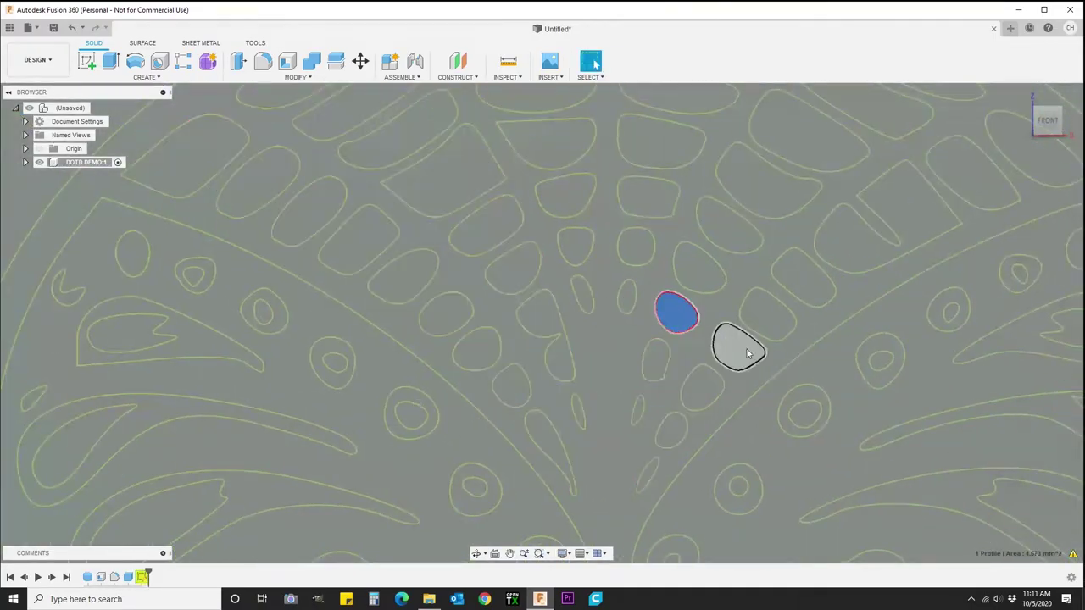
{"action": "left_click", "coordinate": [739, 348], "text": "ctrl"}
{"action": "left_click", "coordinate": [582, 295], "text": "ctrl"}
{"action": "left_click", "coordinate": [577, 412], "text": "ctrl"}
{"action": "left_click", "coordinate": [702, 388], "text": "ctrl"}
{"action": "left_click", "coordinate": [404, 277], "text": "ctrl"}
{"action": "left_click", "coordinate": [186, 157], "text": "ctrl"}
{"action": "left_click", "coordinate": [288, 100], "text": "ctrl"}
{"action": "left_click", "coordinate": [445, 174], "text": "ctrl"}
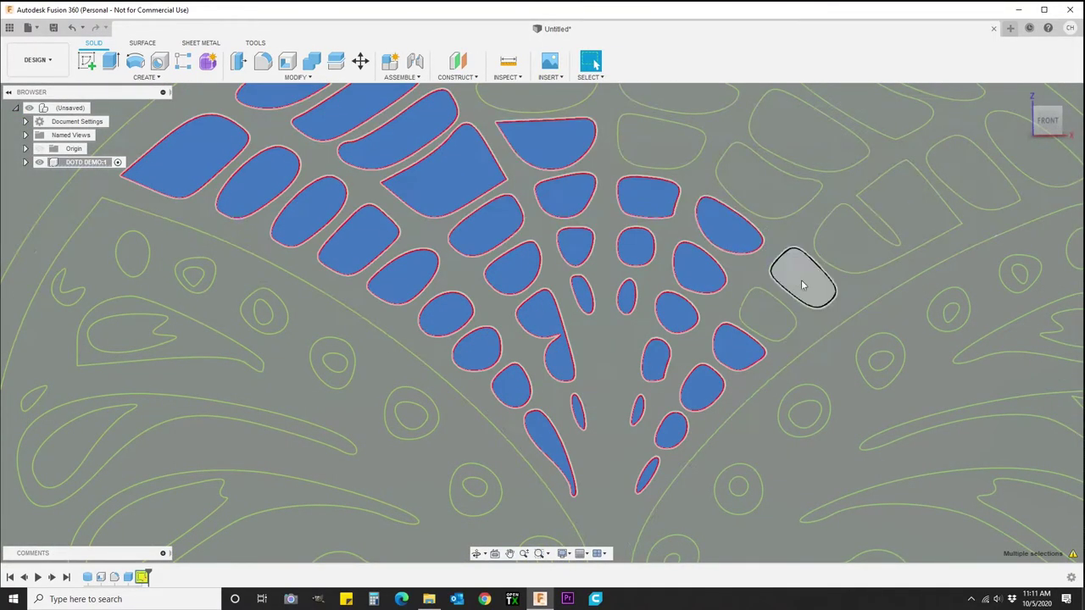
Step: Add the remaining web-cell profiles on the right half of the forehead to the selection
{"action": "left_click", "coordinate": [801, 283], "text": "ctrl"}
{"action": "left_click", "coordinate": [974, 174], "text": "ctrl"}
{"action": "scroll", "coordinate": [972, 157], "scroll_direction": "down", "scroll_amount": 6}
{"action": "left_click", "coordinate": [894, 113], "text": "ctrl"}
{"action": "left_click", "coordinate": [835, 112], "text": "ctrl"}
{"action": "middle_click_drag", "start_coordinate": [1019, 227], "coordinate": [734, 246]}
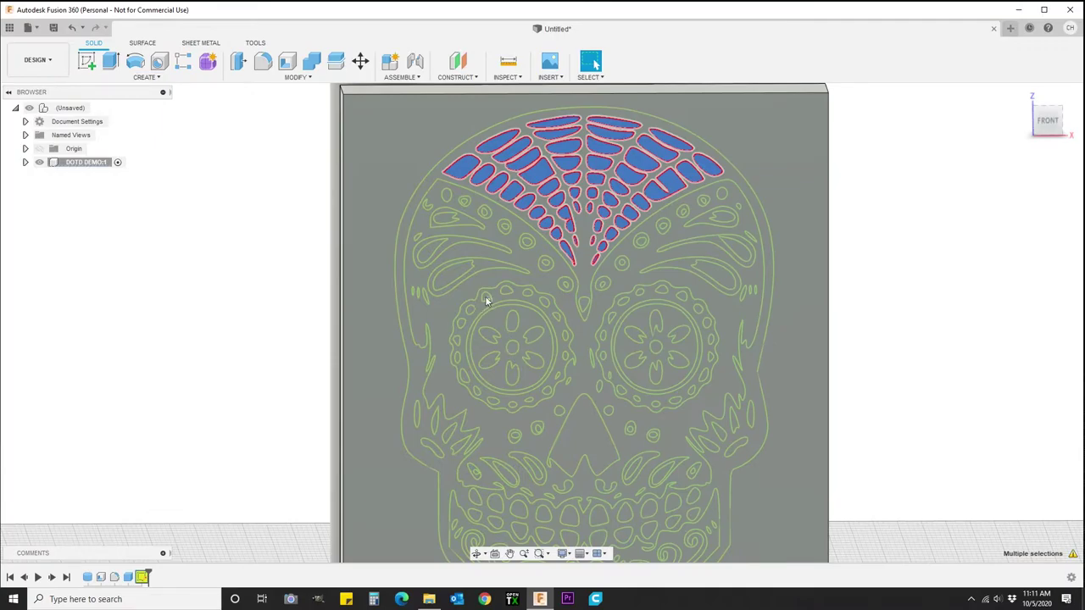
Step: Add the small ovals around the left eye, the slivers between the eyes and the right eye's inner ovals to the selection
{"action": "scroll", "coordinate": [485, 301], "scroll_direction": "up", "scroll_amount": 5}
{"action": "left_click", "coordinate": [481, 299], "text": "ctrl"}
{"action": "left_click", "coordinate": [527, 284], "text": "ctrl"}
{"action": "left_click", "coordinate": [576, 289], "text": "ctrl"}
{"action": "left_click", "coordinate": [616, 311], "text": "ctrl"}
{"action": "scroll", "coordinate": [651, 483], "scroll_direction": "up", "scroll_amount": 6}
{"action": "left_click", "coordinate": [636, 480], "text": "ctrl"}
{"action": "left_click", "coordinate": [896, 407], "text": "ctrl"}
{"action": "left_click", "coordinate": [975, 334], "text": "ctrl"}
{"action": "left_click", "coordinate": [975, 184], "text": "ctrl"}
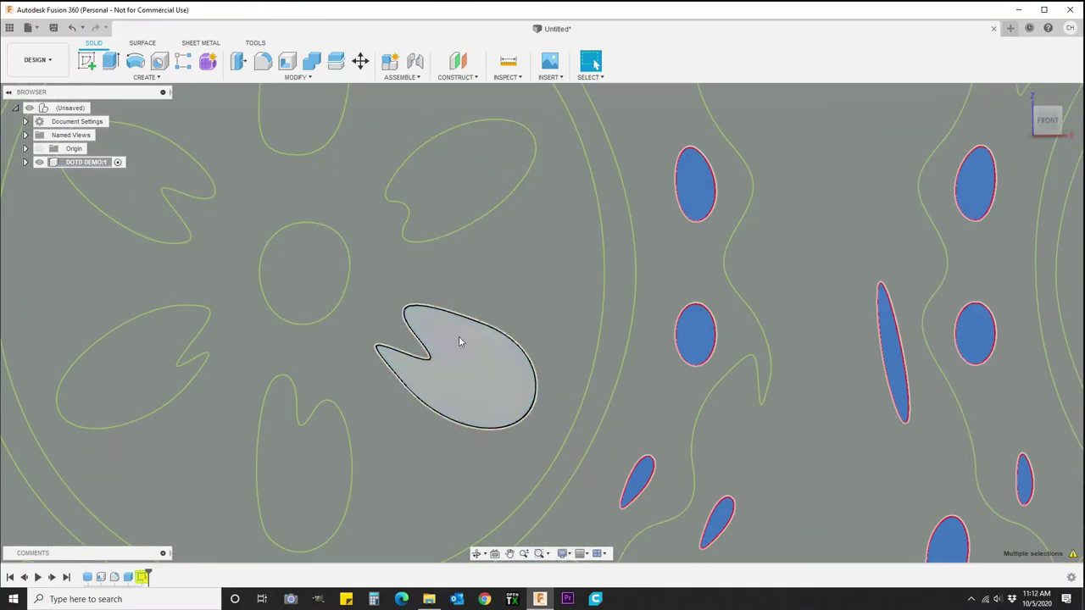
Step: Add the left eye's petals and center, the left cheek leaves and the dots beside the nose to the selection
{"action": "left_click", "coordinate": [460, 342], "text": "ctrl"}
{"action": "scroll", "coordinate": [530, 255], "scroll_direction": "down", "scroll_amount": 6}
{"action": "left_click", "coordinate": [352, 243], "text": "ctrl"}
{"action": "scroll", "coordinate": [357, 278], "scroll_direction": "up", "scroll_amount": 3}
{"action": "mouse_move", "coordinate": [356, 278]}
{"action": "left_mouse_down"}
{"action": "mouse_move", "coordinate": [618, 508]}
{"action": "mouse_move", "coordinate": [271, 508]}
{"action": "mouse_move", "coordinate": [296, 318]}
{"action": "left_mouse_up"}
{"action": "left_click", "coordinate": [852, 450], "text": "ctrl"}
{"action": "left_click", "coordinate": [924, 510], "text": "ctrl"}
{"action": "left_click", "coordinate": [999, 532], "text": "ctrl"}
Step: Add the right eye's petals and lower inner ring ovals and the nose profile to the selection
{"action": "left_click", "coordinate": [895, 381], "text": "ctrl"}
{"action": "left_click", "coordinate": [941, 283], "text": "ctrl"}
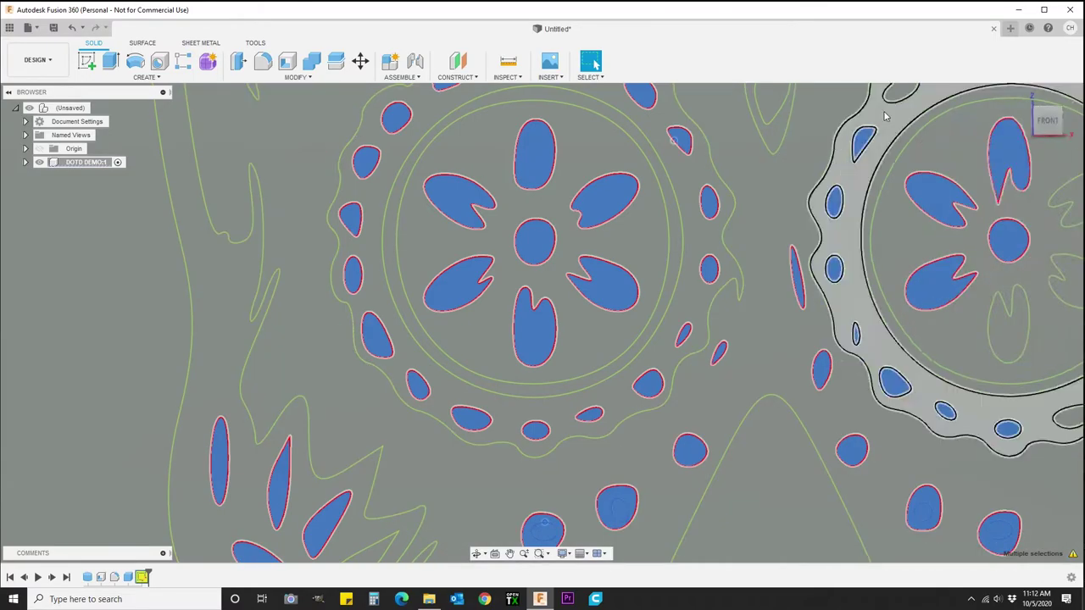
{"action": "left_click", "coordinate": [1008, 326], "text": "ctrl"}
{"action": "scroll", "coordinate": [927, 266], "scroll_direction": "down", "scroll_amount": 6}
{"action": "middle_click_drag", "start_coordinate": [927, 266], "coordinate": [951, 283]}
{"action": "middle_click_drag", "start_coordinate": [867, 238], "coordinate": [652, 326]}
{"action": "scroll", "coordinate": [651, 325], "scroll_direction": "up", "scroll_amount": 1}
{"action": "left_click", "coordinate": [685, 467], "text": "ctrl"}
Step: Add the three teardrop shapes above the left eye, including their inner outlines, and the nearby sliver to the selection
{"action": "left_click", "coordinate": [542, 229], "text": "ctrl"}
{"action": "left_click", "coordinate": [537, 260], "text": "ctrl"}
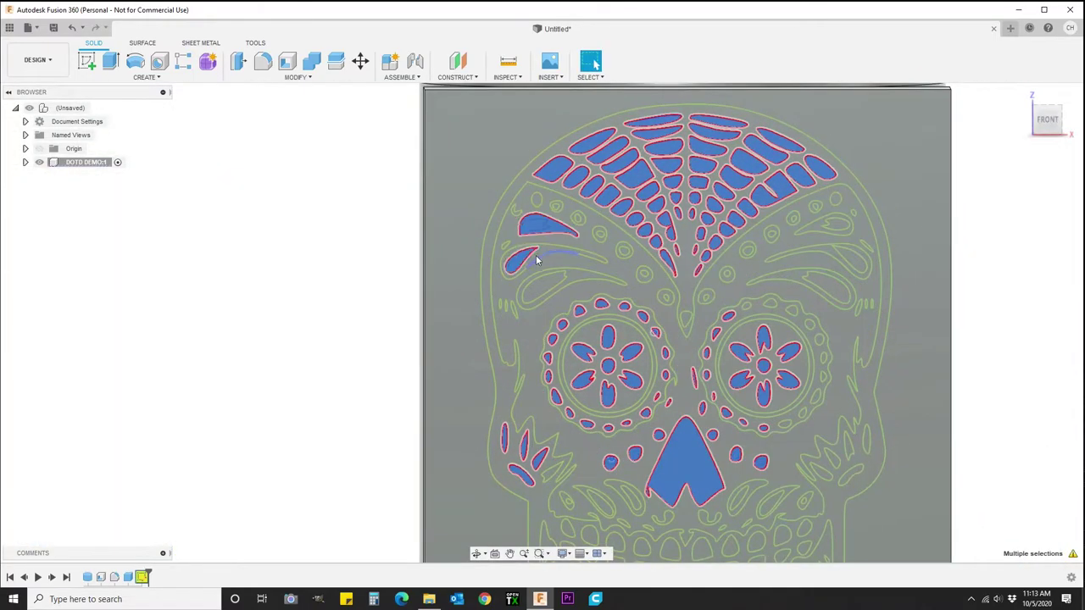
{"action": "left_click", "coordinate": [540, 278], "text": "ctrl"}
{"action": "scroll", "coordinate": [514, 310], "scroll_direction": "up", "scroll_amount": 2}
{"action": "scroll", "coordinate": [514, 310], "scroll_direction": "up", "scroll_amount": 8}
{"action": "left_click", "coordinate": [550, 331]}
{"action": "scroll", "coordinate": [553, 334], "scroll_direction": "down", "scroll_amount": 5}
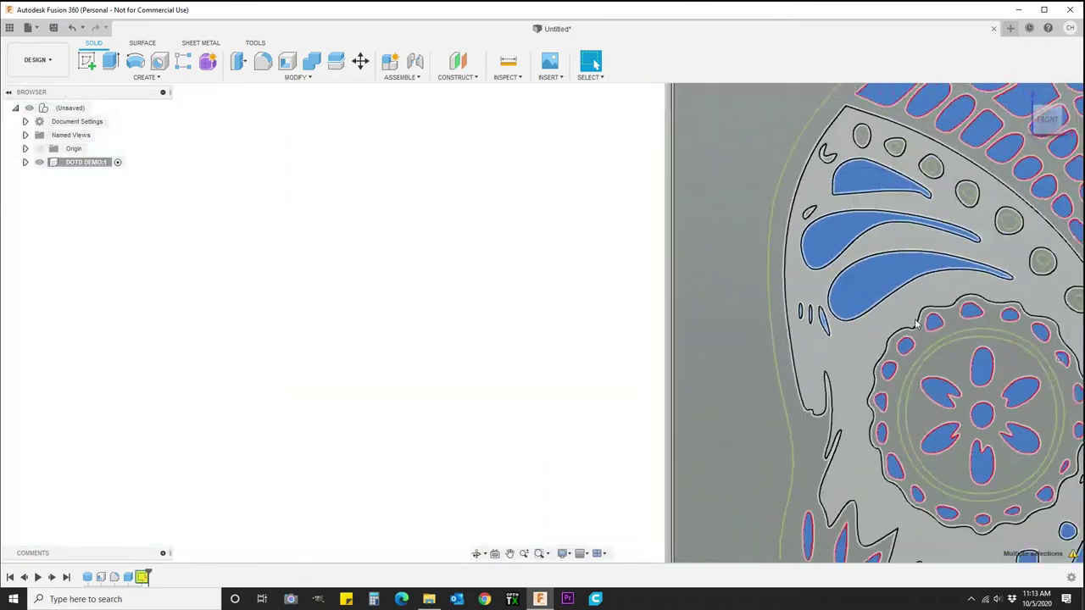
Step: Add the row of dots along the left brow and the small crescent at its outer end to the selection
{"action": "scroll", "coordinate": [500, 165], "scroll_direction": "up", "scroll_amount": 5}
{"action": "left_click", "coordinate": [471, 159], "text": "ctrl"}
{"action": "left_click", "coordinate": [395, 102], "text": "ctrl"}
{"action": "middle_click_drag", "start_coordinate": [356, 119], "coordinate": [541, 251]}
{"action": "left_click", "coordinate": [433, 176], "text": "ctrl"}
{"action": "left_click", "coordinate": [361, 215], "text": "ctrl"}
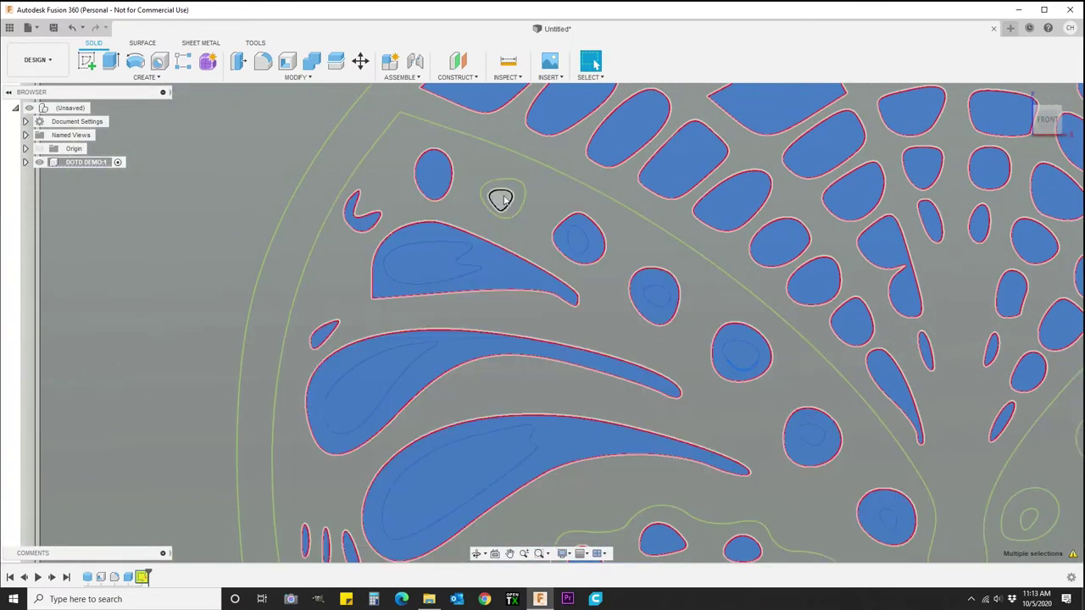
Step: Add the row of dots along the right brow, including their inner outlines, to the selection
{"action": "middle_click_drag", "start_coordinate": [993, 433], "coordinate": [292, 354]}
{"action": "left_click", "coordinate": [320, 430], "text": "ctrl"}
{"action": "left_click", "coordinate": [386, 364], "text": "ctrl"}
{"action": "left_click", "coordinate": [453, 286], "text": "ctrl"}
{"action": "left_click", "coordinate": [733, 120], "text": "ctrl"}
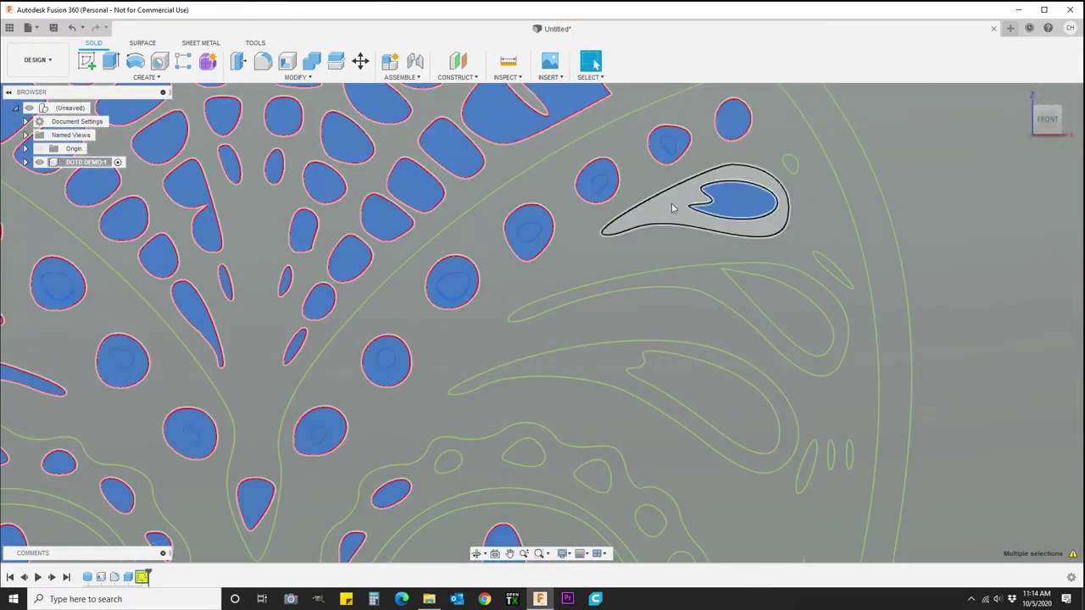
Step: Add the teardrop shapes above the right eye and the small dot and slits beside them to the selection
{"action": "left_click", "coordinate": [673, 210], "text": "ctrl"}
{"action": "left_click", "coordinate": [790, 164], "text": "ctrl"}
{"action": "scroll", "coordinate": [857, 465], "scroll_direction": "up", "scroll_amount": 5}
{"action": "left_click", "coordinate": [815, 423], "text": "ctrl"}
{"action": "left_click", "coordinate": [734, 428], "text": "ctrl"}
{"action": "scroll", "coordinate": [367, 366], "scroll_direction": "down", "scroll_amount": 5}
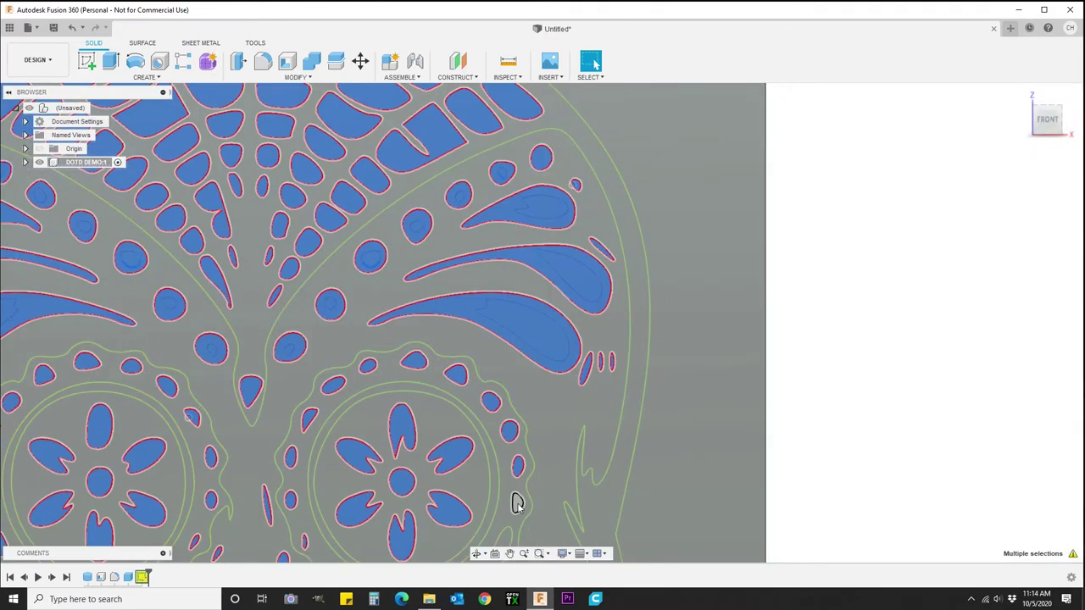
Step: Add the remaining dots along the outer and lower edge of the right eye's ring to the selection
{"action": "scroll", "coordinate": [517, 502], "scroll_direction": "down", "scroll_amount": 5}
{"action": "scroll", "coordinate": [551, 467], "scroll_direction": "up", "scroll_amount": 5}
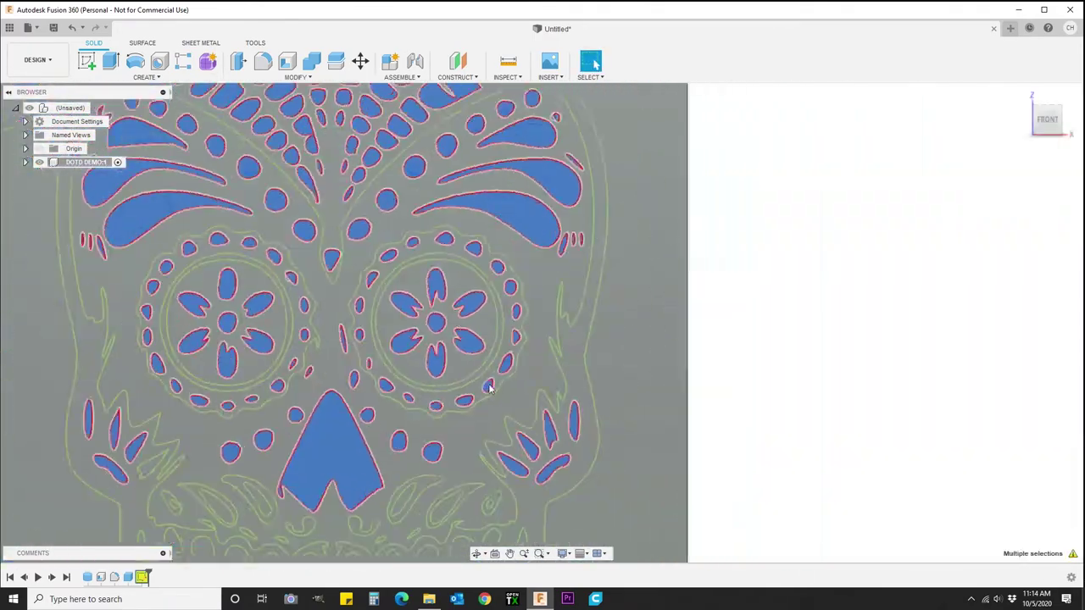
{"action": "scroll", "coordinate": [352, 327], "scroll_direction": "down", "scroll_amount": 3}
Step: Add the leaf shapes, hooked curls and thin slivers on both sides below the nose to the selection
{"action": "scroll", "coordinate": [447, 351], "scroll_direction": "up", "scroll_amount": 5}
{"action": "left_click", "coordinate": [470, 356], "text": "ctrl"}
{"action": "left_click", "coordinate": [583, 397], "text": "ctrl"}
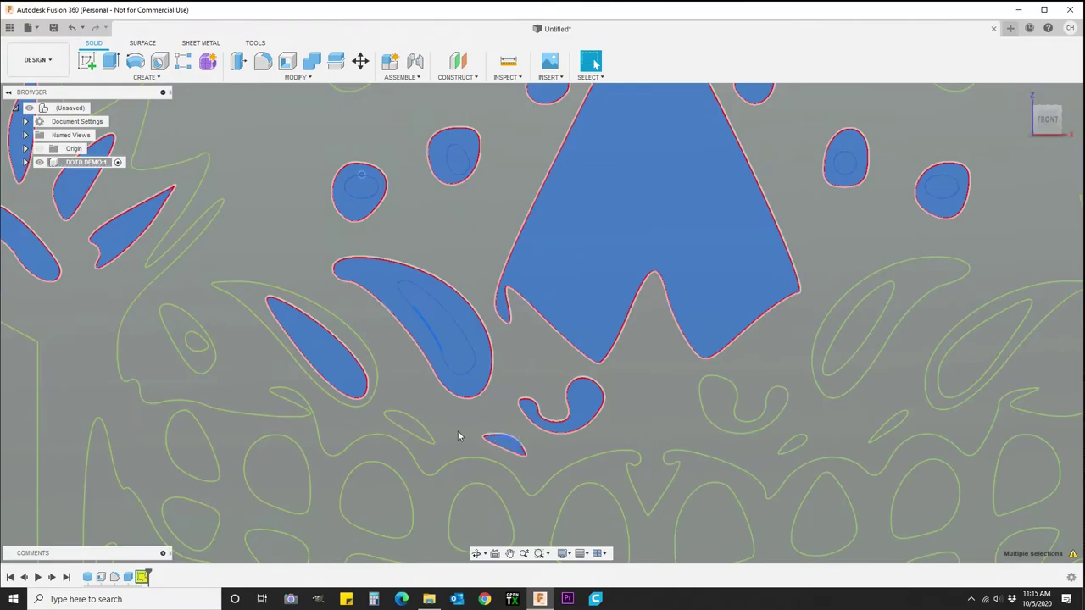
{"action": "left_click", "coordinate": [409, 426], "text": "ctrl"}
{"action": "left_click", "coordinate": [721, 399], "text": "ctrl"}
{"action": "left_click", "coordinate": [834, 356], "text": "ctrl"}
{"action": "left_click", "coordinate": [983, 334], "text": "ctrl"}
Step: Add all the teeth in the upper and lower rows to the selection
{"action": "left_click", "coordinate": [590, 521], "text": "ctrl"}
{"action": "left_click", "coordinate": [381, 498], "text": "ctrl"}
{"action": "middle_click_drag", "start_coordinate": [381, 498], "coordinate": [325, 294]}
{"action": "left_click", "coordinate": [322, 383], "text": "ctrl"}
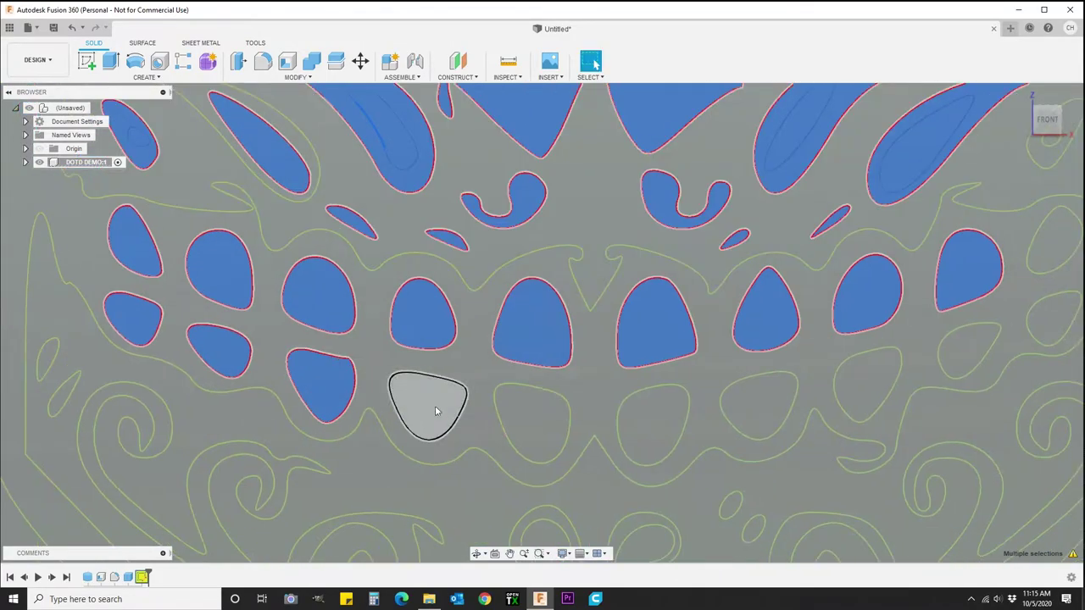
{"action": "left_click", "coordinate": [436, 409], "text": "ctrl"}
{"action": "left_click", "coordinate": [758, 406], "text": "ctrl"}
Step: Add the chin heart, the two curls above it and the two small ovals beside them to the selection
{"action": "middle_click_drag", "start_coordinate": [990, 211], "coordinate": [763, 379]}
{"action": "middle_click_drag", "start_coordinate": [443, 297], "coordinate": [541, 322], "text": "shift"}
{"action": "left_click", "coordinate": [1047, 119]}
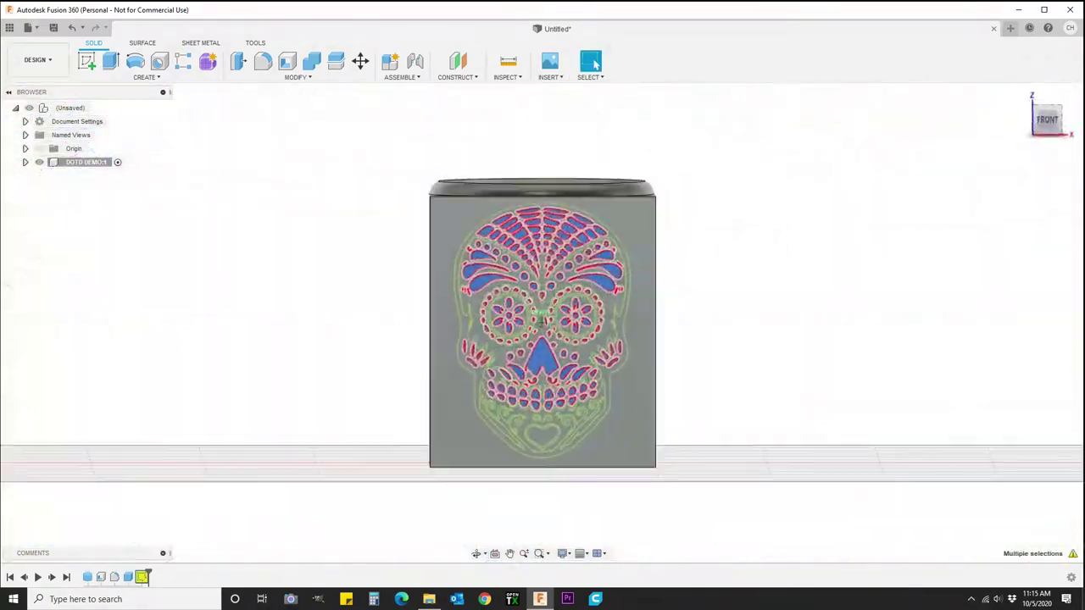
{"action": "scroll", "coordinate": [542, 381], "scroll_direction": "up", "scroll_amount": 5}
{"action": "left_click", "coordinate": [512, 522], "text": "ctrl"}
{"action": "scroll", "coordinate": [512, 487], "scroll_direction": "up", "scroll_amount": 5}
{"action": "left_click", "coordinate": [530, 438], "text": "ctrl"}
{"action": "left_click", "coordinate": [641, 445], "text": "ctrl"}
{"action": "left_click", "coordinate": [733, 429], "text": "ctrl"}
{"action": "left_click", "coordinate": [757, 454], "text": "ctrl"}
{"action": "scroll", "coordinate": [646, 376], "scroll_direction": "down", "scroll_amount": 5}
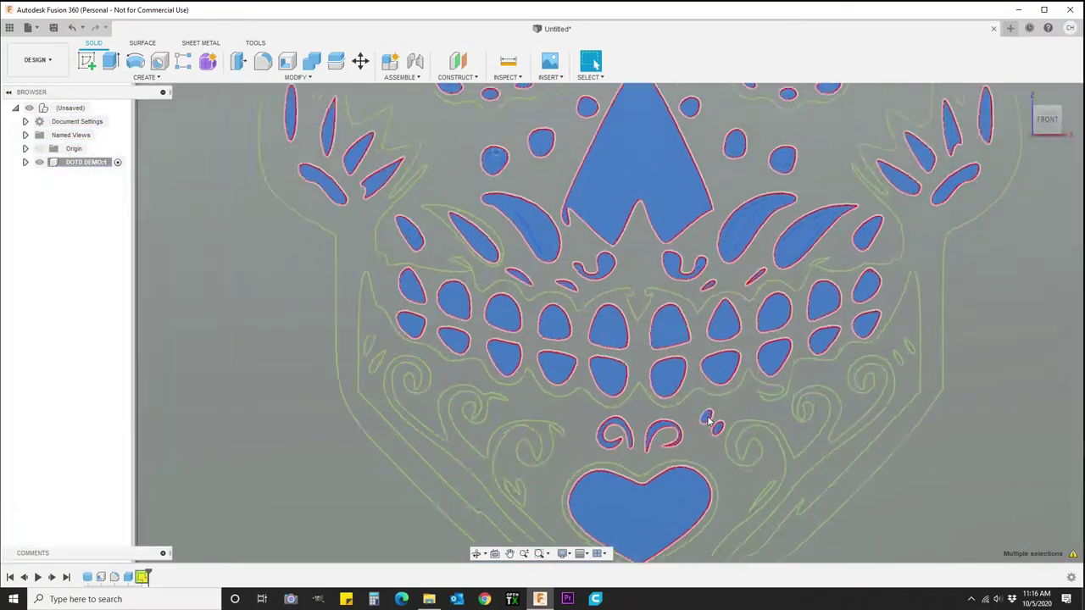
Step: Add the remaining small slivers on both sides of the jaw to the selection
{"action": "scroll", "coordinate": [709, 416], "scroll_direction": "up", "scroll_amount": 3}
{"action": "scroll", "coordinate": [666, 291], "scroll_direction": "down", "scroll_amount": 4}
{"action": "scroll", "coordinate": [666, 291], "scroll_direction": "up", "scroll_amount": 5}
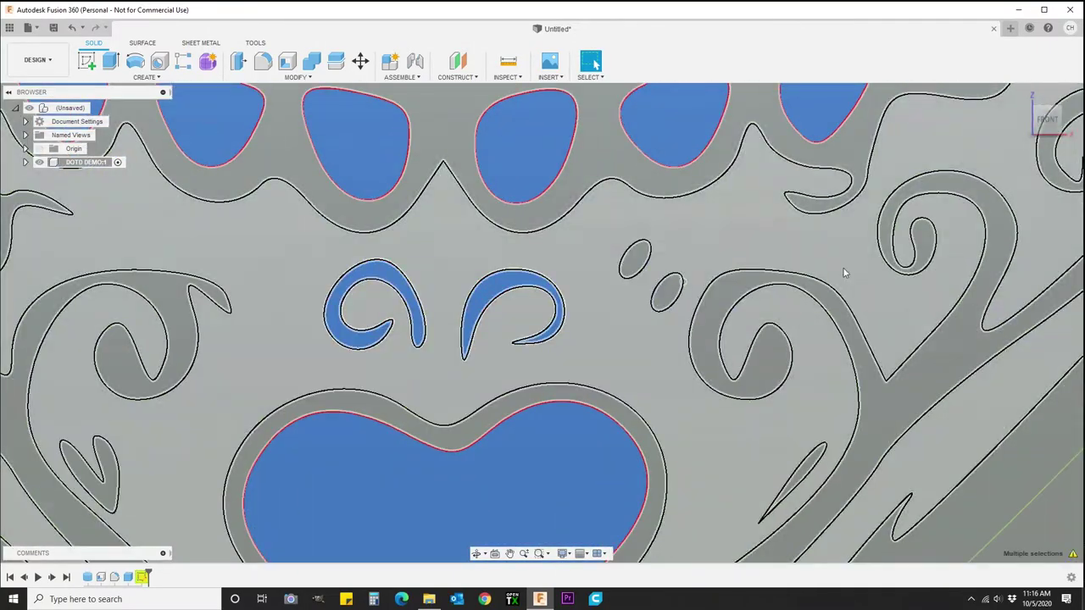
{"action": "scroll", "coordinate": [780, 273], "scroll_direction": "down", "scroll_amount": 5}
{"action": "scroll", "coordinate": [832, 352], "scroll_direction": "up", "scroll_amount": 3}
{"action": "scroll", "coordinate": [832, 352], "scroll_direction": "down", "scroll_amount": 8}
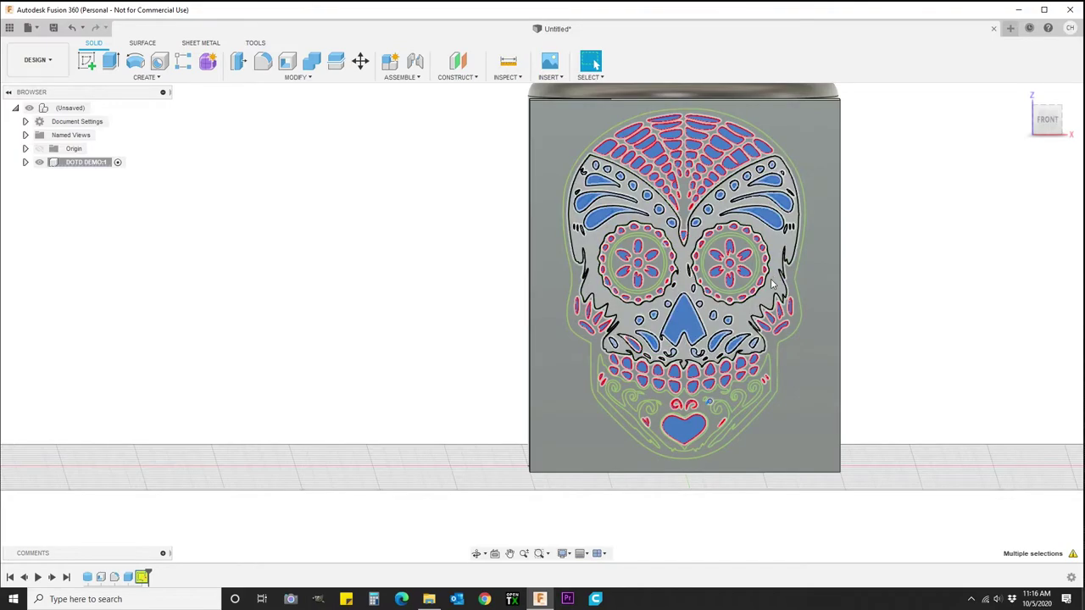
Step: Try to extrude the selected skull profiles as a cut with a distance of -85 mm, through the box into the cylinder
{"action": "left_click", "coordinate": [1050, 122]}
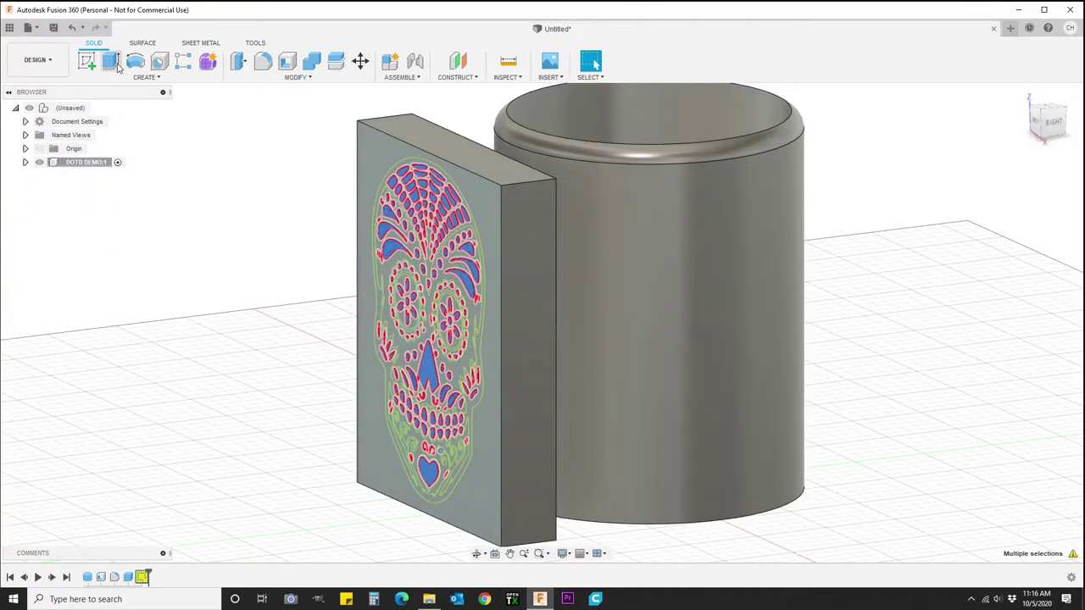
{"action": "left_click", "coordinate": [118, 66]}
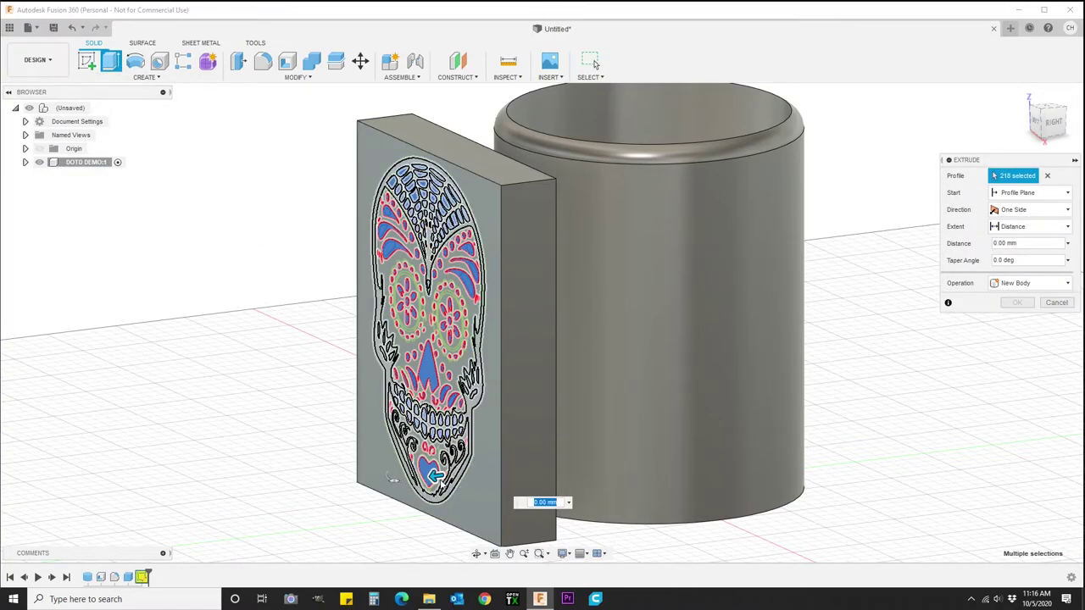
{"action": "left_click", "coordinate": [1063, 143]}
{"action": "mouse_move", "coordinate": [1051, 127]}
{"action": "left_mouse_down"}
{"action": "mouse_move", "coordinate": [1052, 163]}
{"action": "mouse_move", "coordinate": [1050, 140]}
{"action": "mouse_move", "coordinate": [1064, 159]}
{"action": "mouse_move", "coordinate": [1042, 120]}
{"action": "mouse_move", "coordinate": [1032, 129]}
{"action": "left_mouse_up"}
{"action": "scroll", "coordinate": [829, 233], "scroll_direction": "down", "scroll_amount": 7}
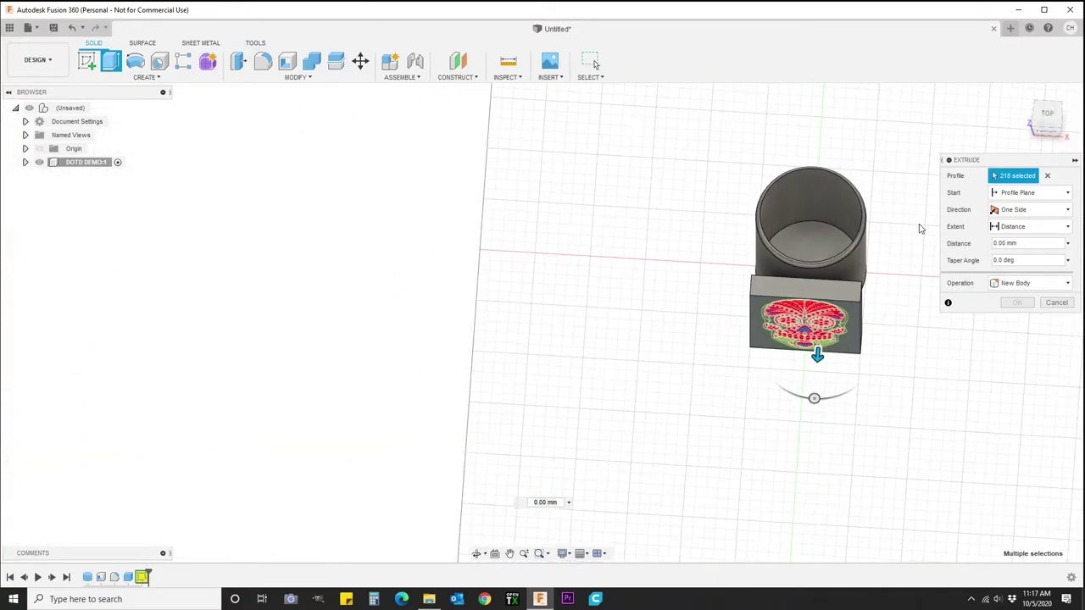
{"action": "scroll", "coordinate": [855, 250], "scroll_direction": "up", "scroll_amount": 3}
{"action": "left_click", "coordinate": [1022, 94]}
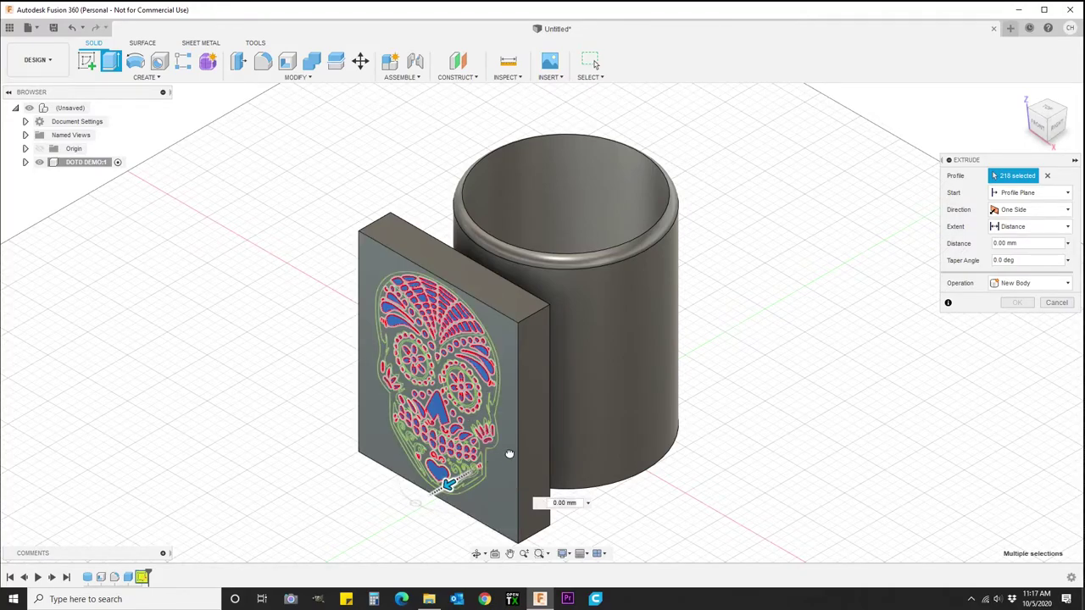
{"action": "left_click_drag", "start_coordinate": [536, 443], "coordinate": [556, 436]}
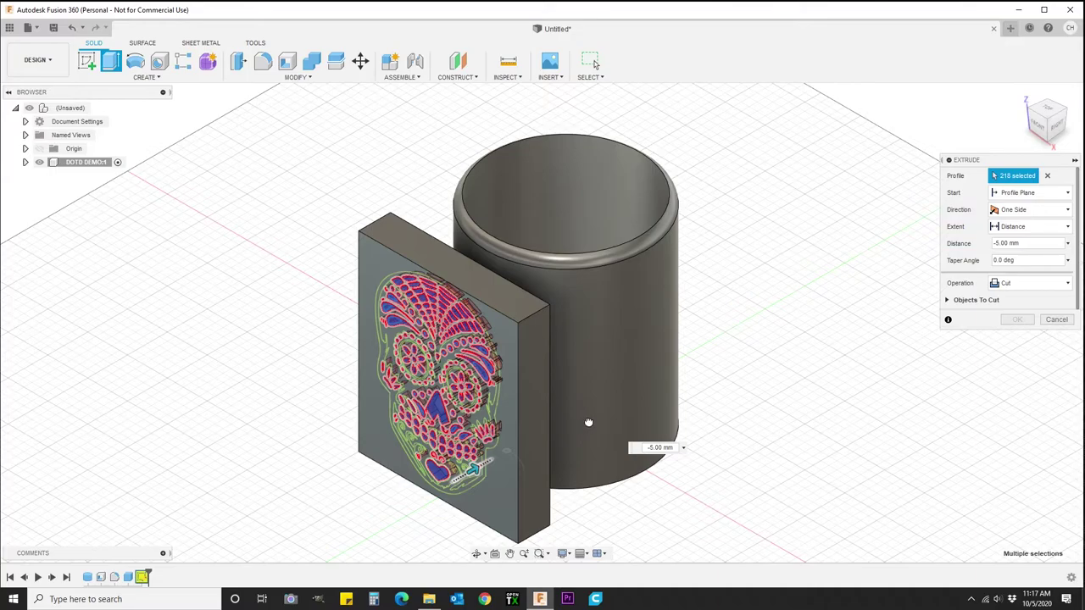
{"action": "left_click_drag", "start_coordinate": [588, 422], "coordinate": [704, 406]}
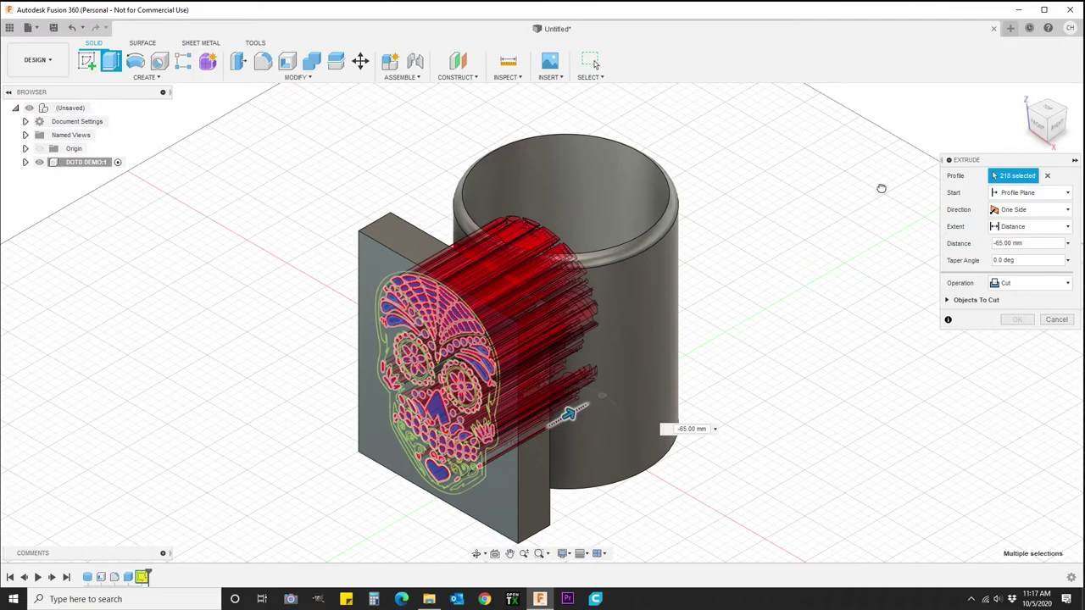
{"action": "left_click_drag", "start_coordinate": [572, 412], "coordinate": [601, 395]}
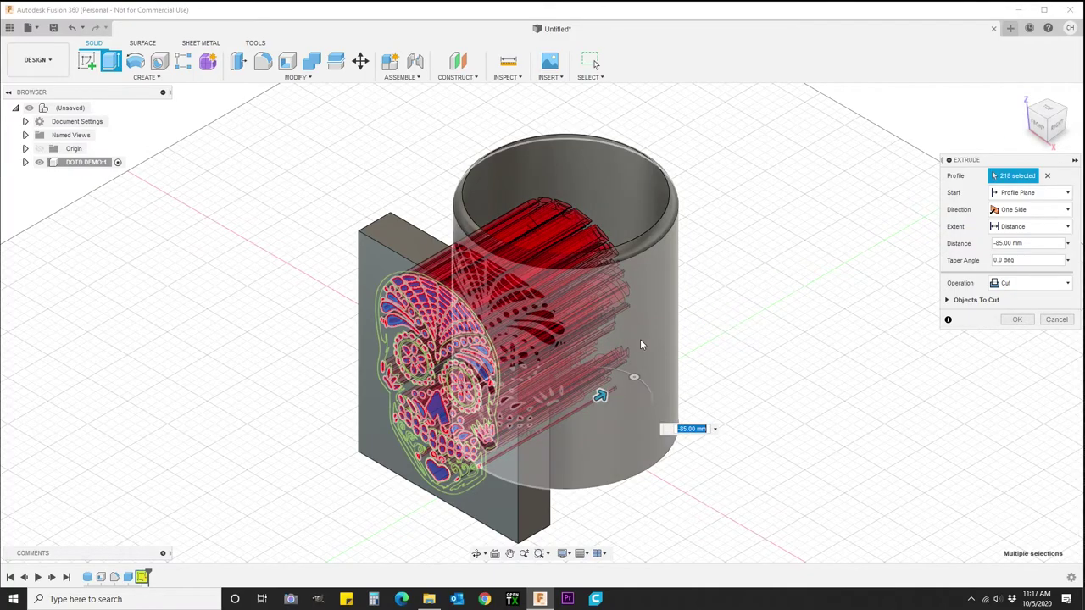
{"action": "left_click", "coordinate": [1049, 110]}
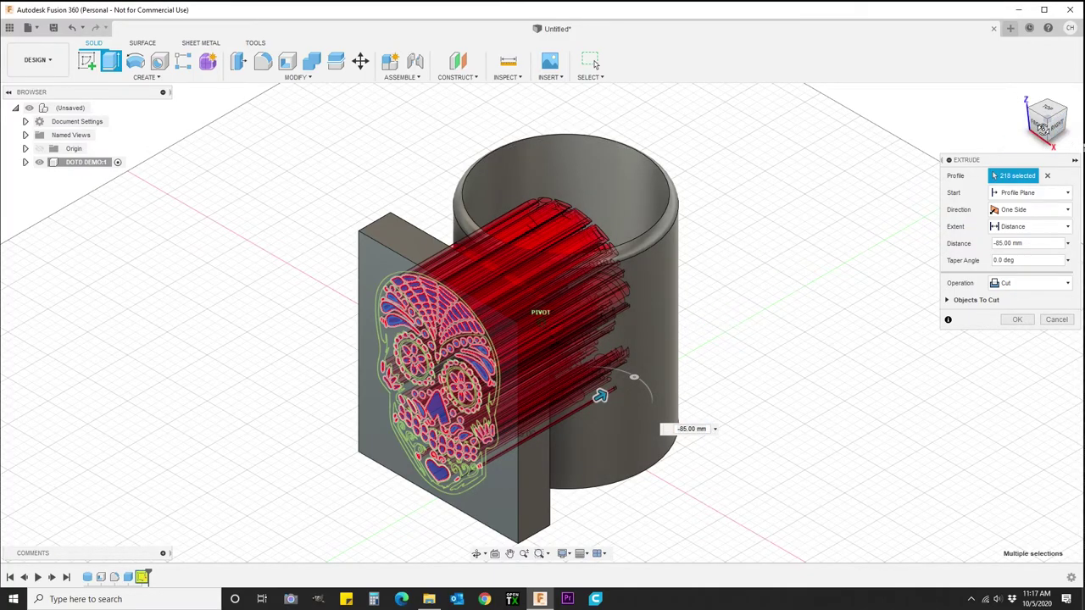
{"action": "left_click_drag", "start_coordinate": [1044, 135], "coordinate": [1064, 93]}
{"action": "mouse_move", "coordinate": [563, 381]}
{"action": "middle_mouse_down", "text": "shift"}
{"action": "mouse_move", "coordinate": [538, 326]}
{"action": "mouse_move", "coordinate": [572, 343]}
{"action": "middle_mouse_up", "text": "shift"}
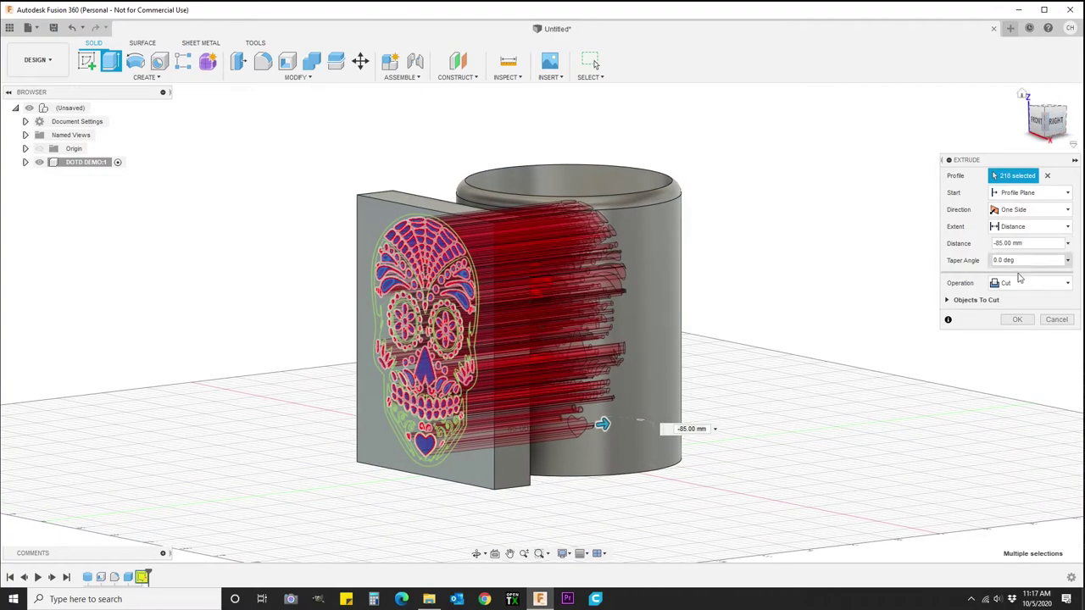
{"action": "left_click", "coordinate": [1019, 320]}
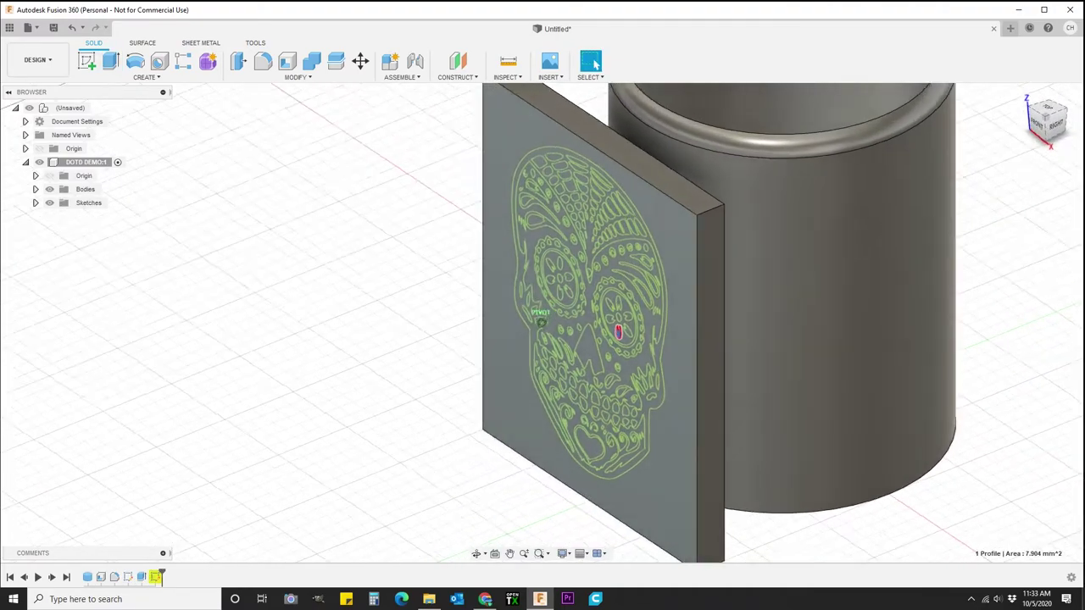
Step: Delete the box's base sketch and the extrusion built from it, keeping the skull sketch
{"action": "mouse_move", "coordinate": [622, 327]}
{"action": "middle_mouse_down", "text": "shift"}
{"action": "mouse_move", "coordinate": [699, 300]}
{"action": "mouse_move", "coordinate": [695, 384]}
{"action": "middle_mouse_up", "text": "shift"}
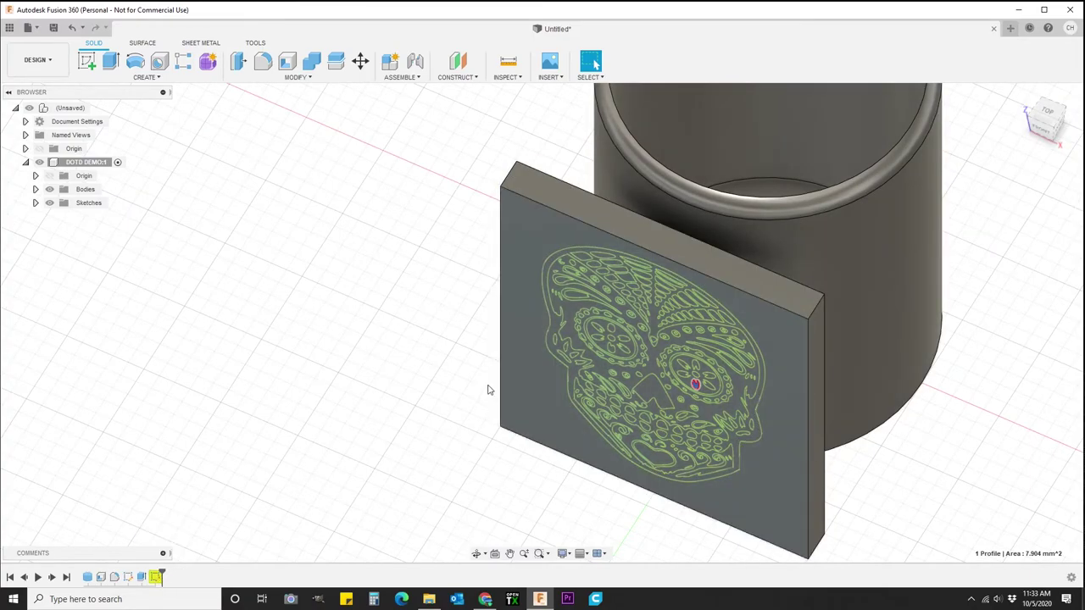
{"action": "left_click", "coordinate": [133, 580]}
{"action": "right_click", "coordinate": [128, 578]}
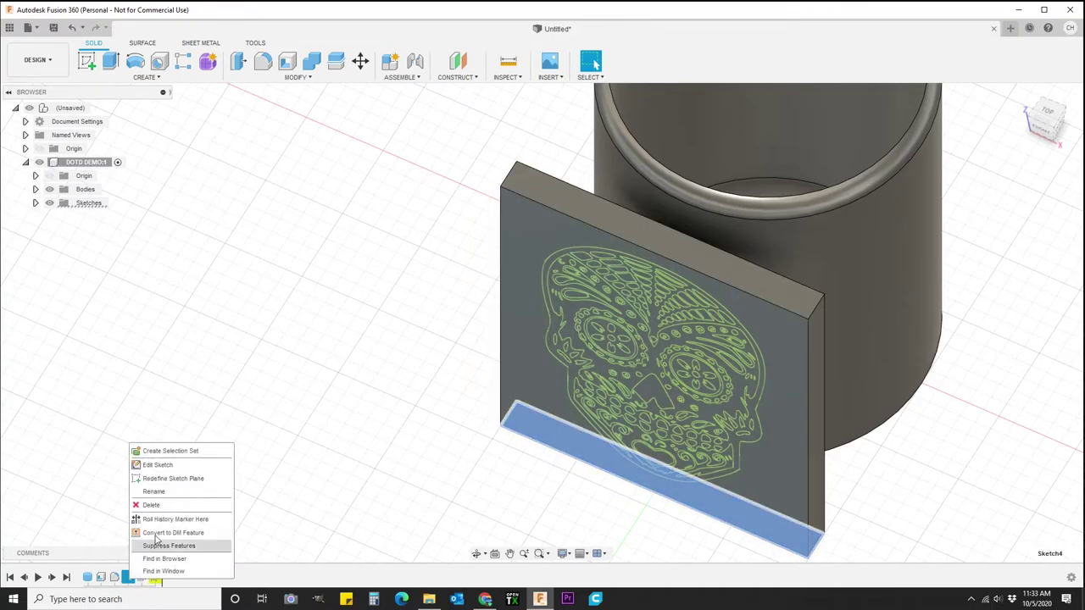
{"action": "left_click", "coordinate": [155, 505]}
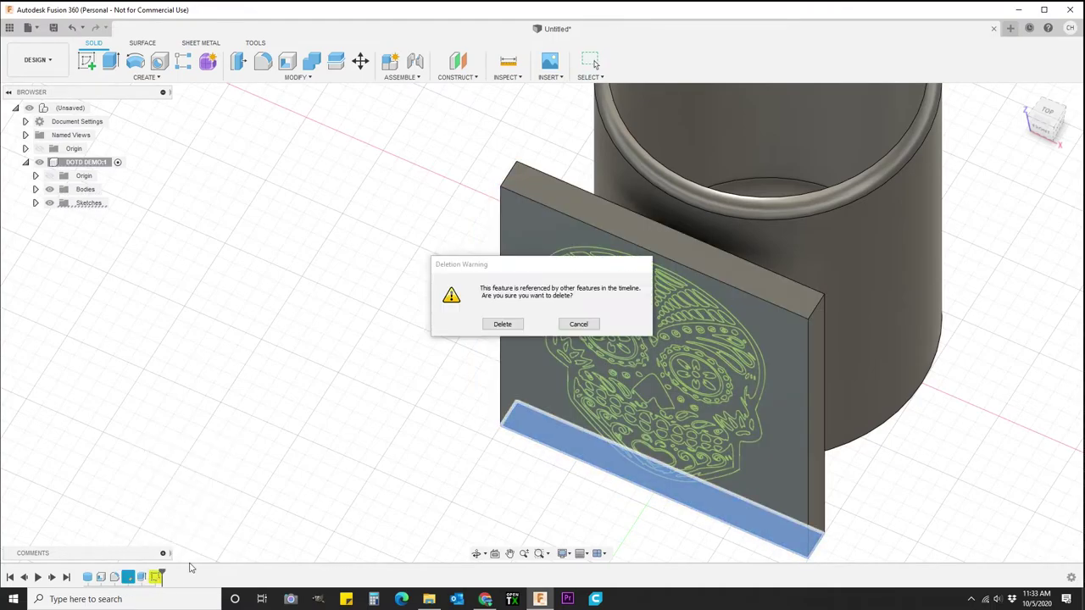
{"action": "left_click", "coordinate": [513, 324]}
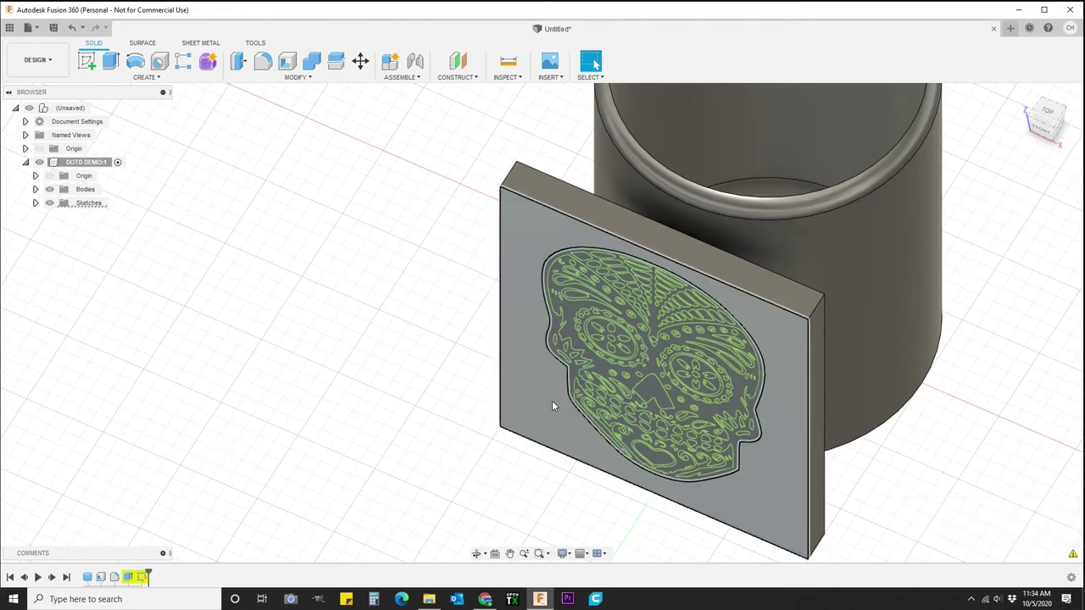
{"action": "right_click", "coordinate": [128, 578]}
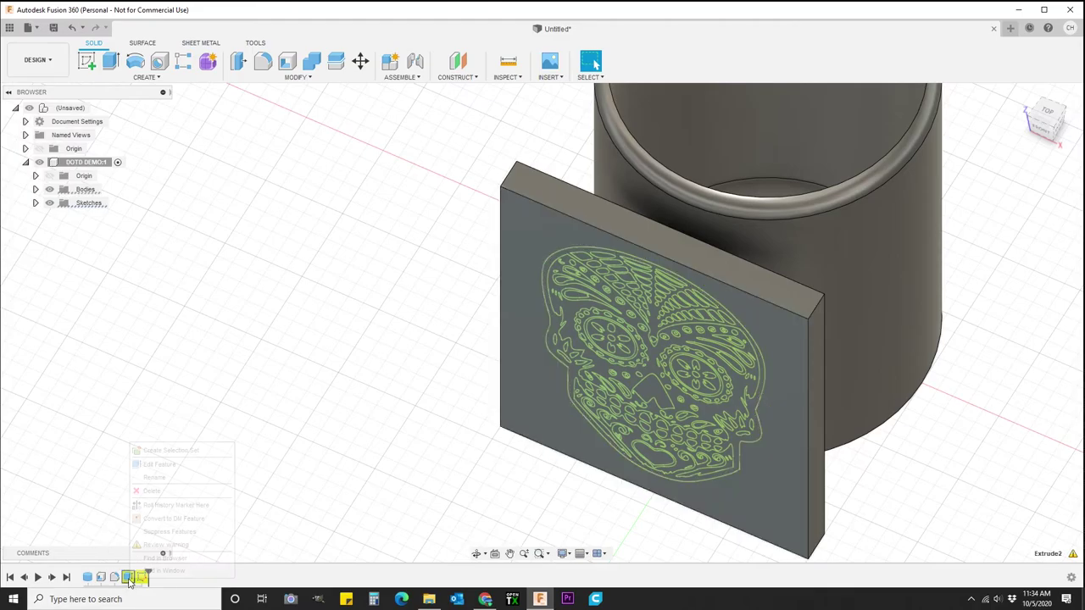
{"action": "left_click", "coordinate": [169, 491]}
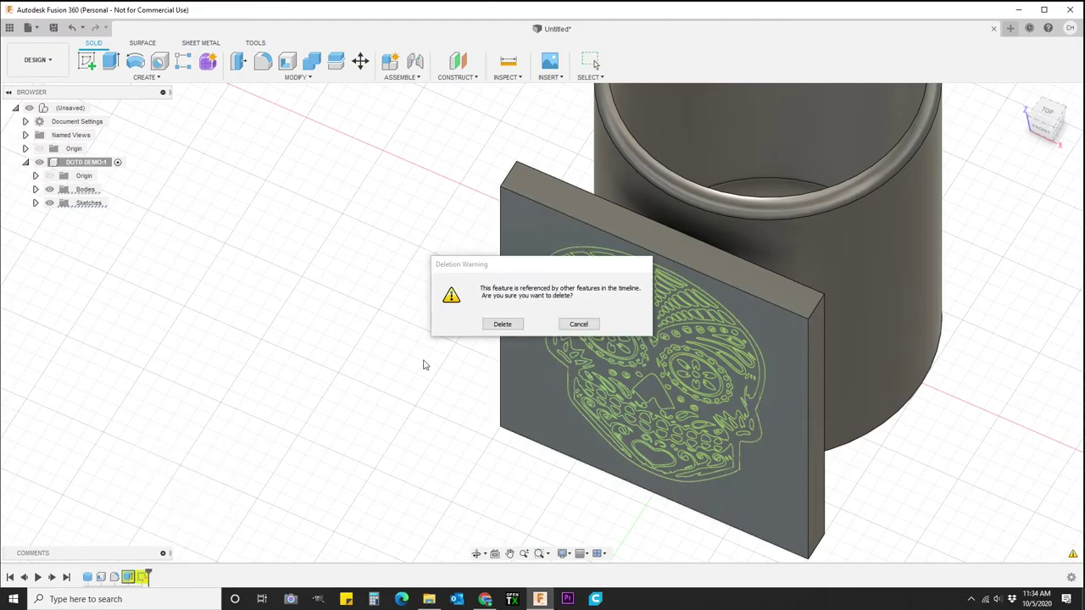
{"action": "left_click", "coordinate": [503, 325]}
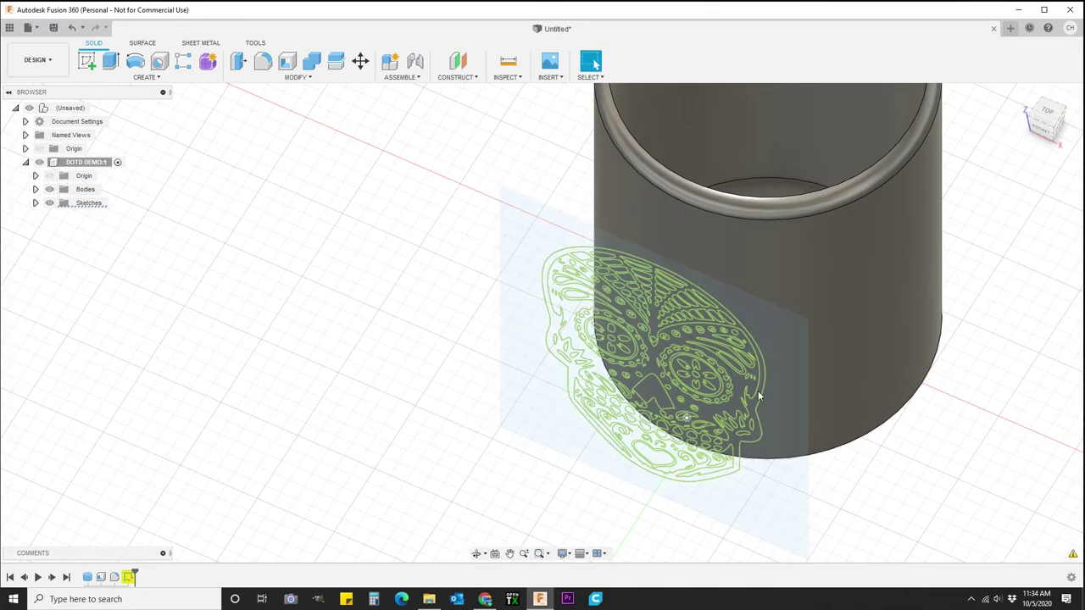
{"action": "left_click", "coordinate": [1044, 127]}
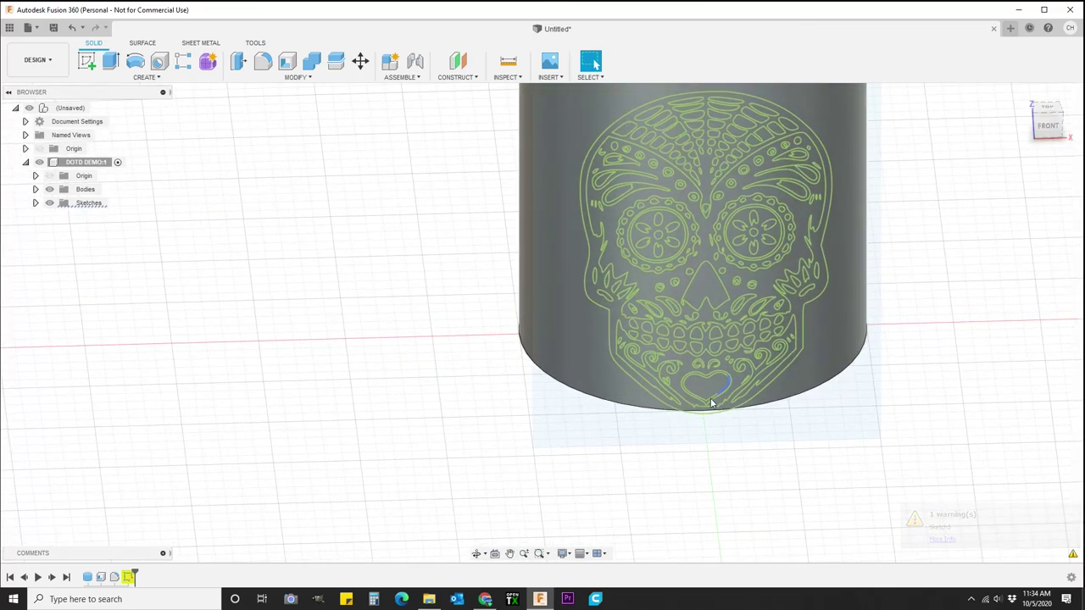
{"action": "left_click", "coordinate": [1047, 127]}
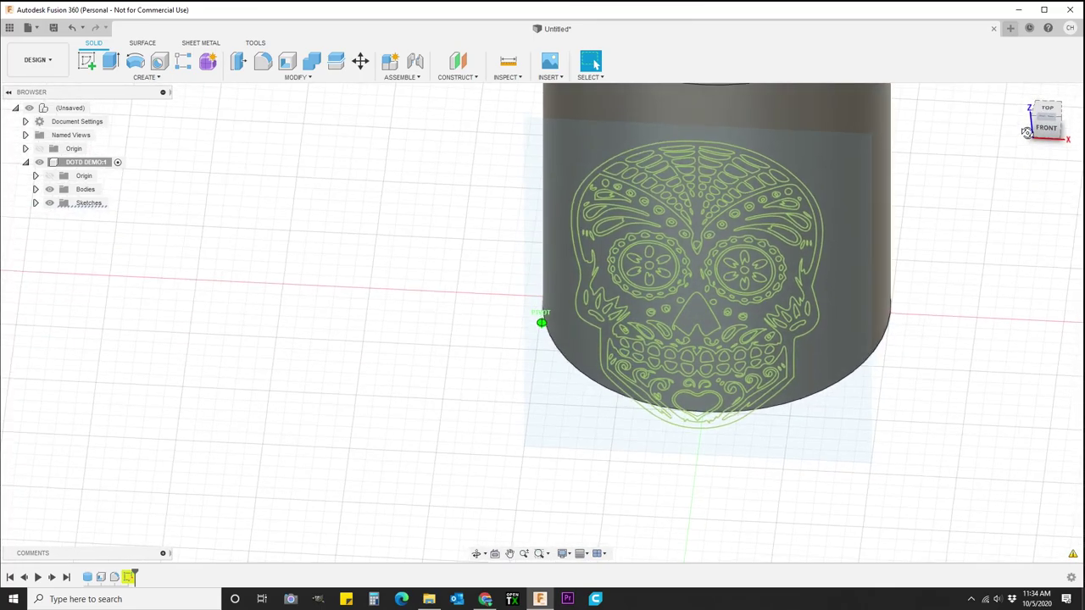
{"action": "scroll", "coordinate": [720, 204], "scroll_direction": "down", "scroll_amount": 3}
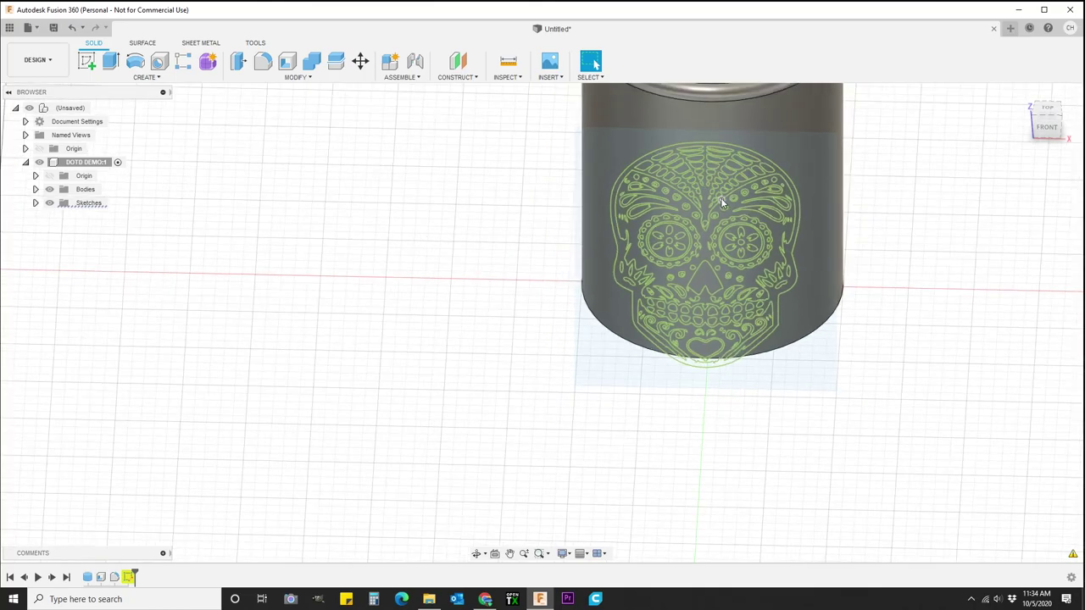